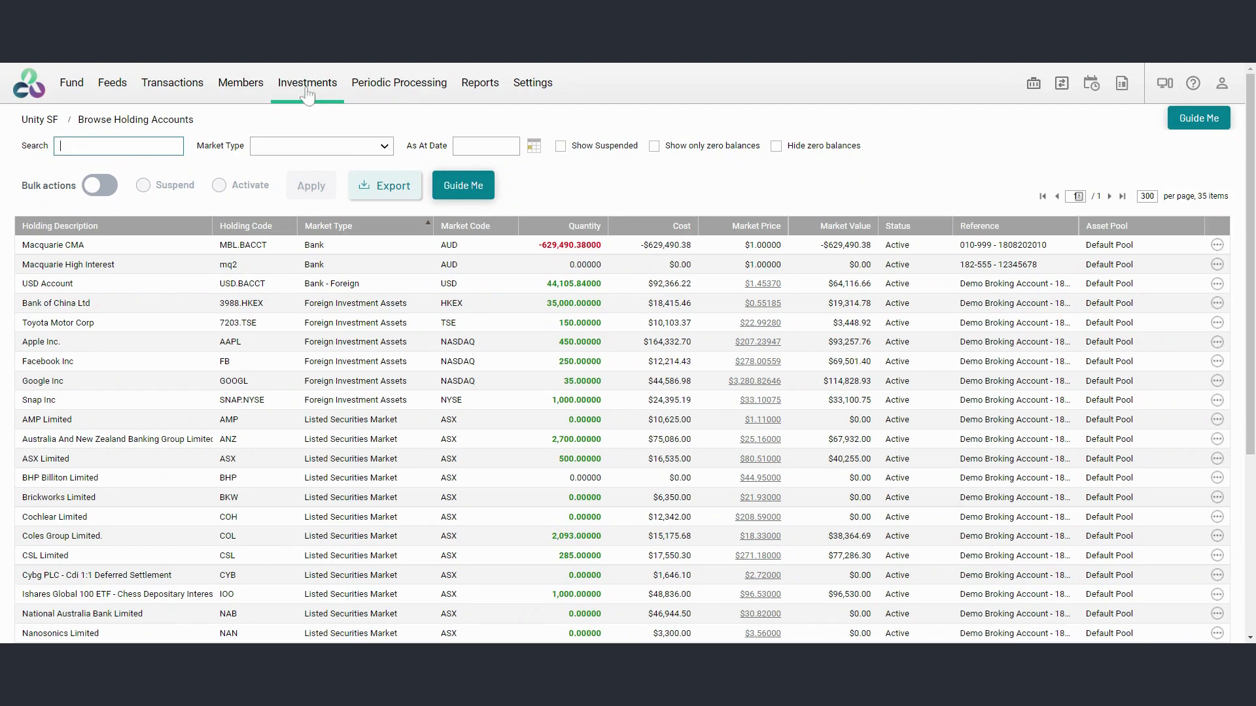
Start a new custom holding account with code propdep and description Deposit Gordon St
click(307, 94)
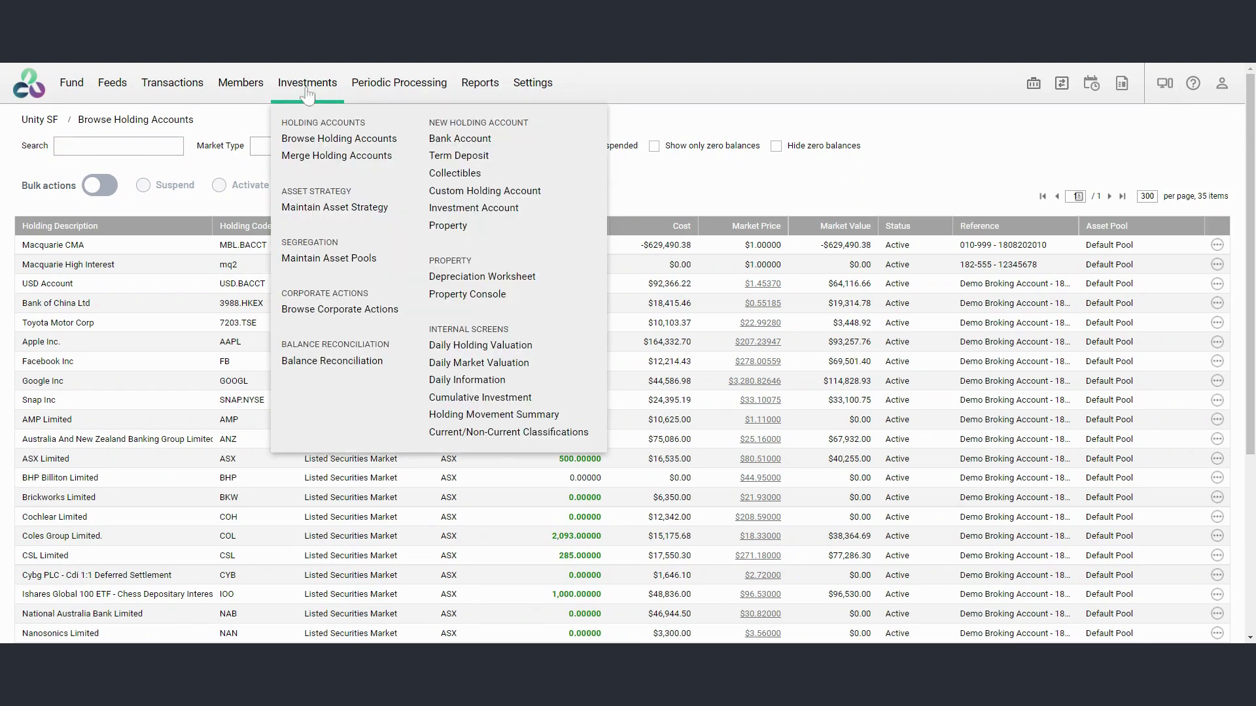
click(448, 190)
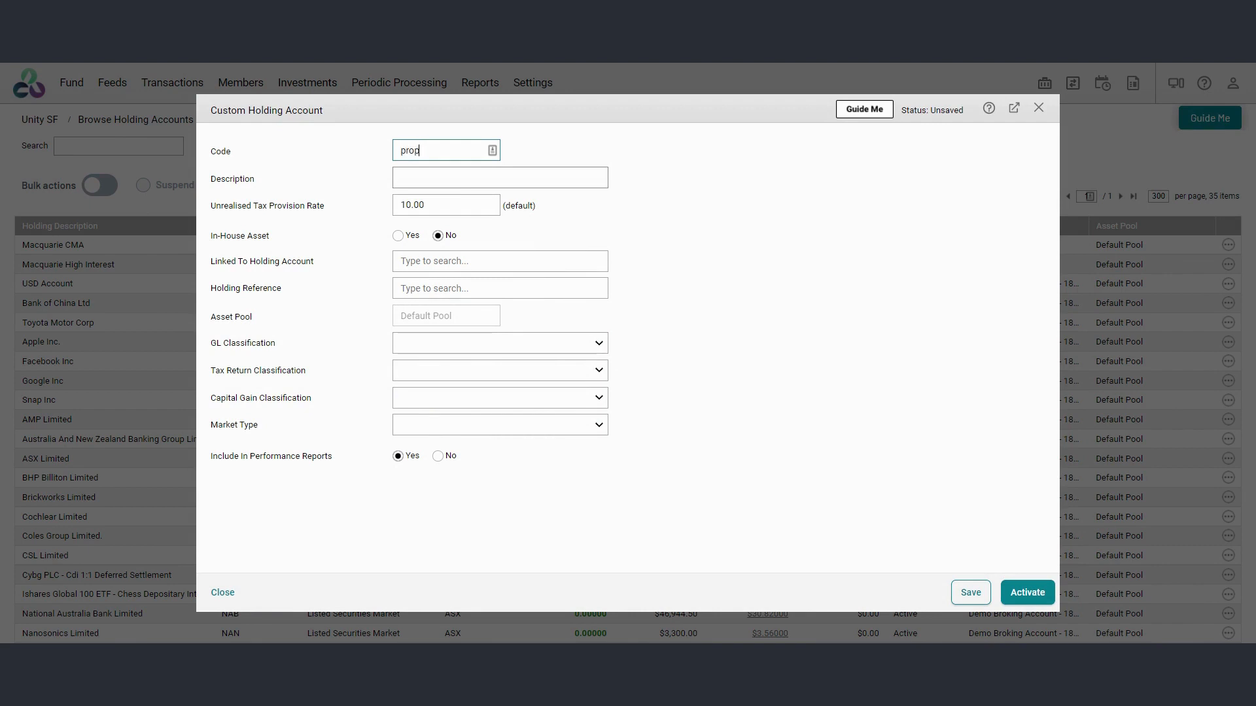
text(dep)
key(Tab)
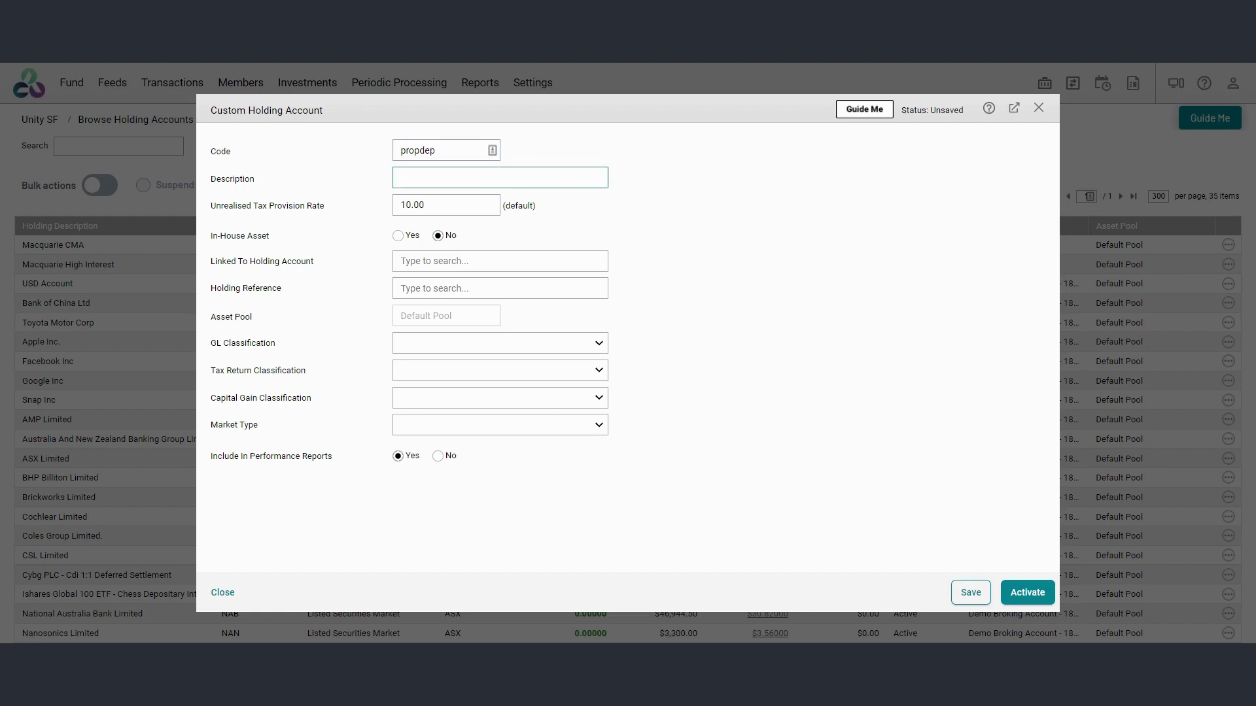
text(Deposit Gordon St)
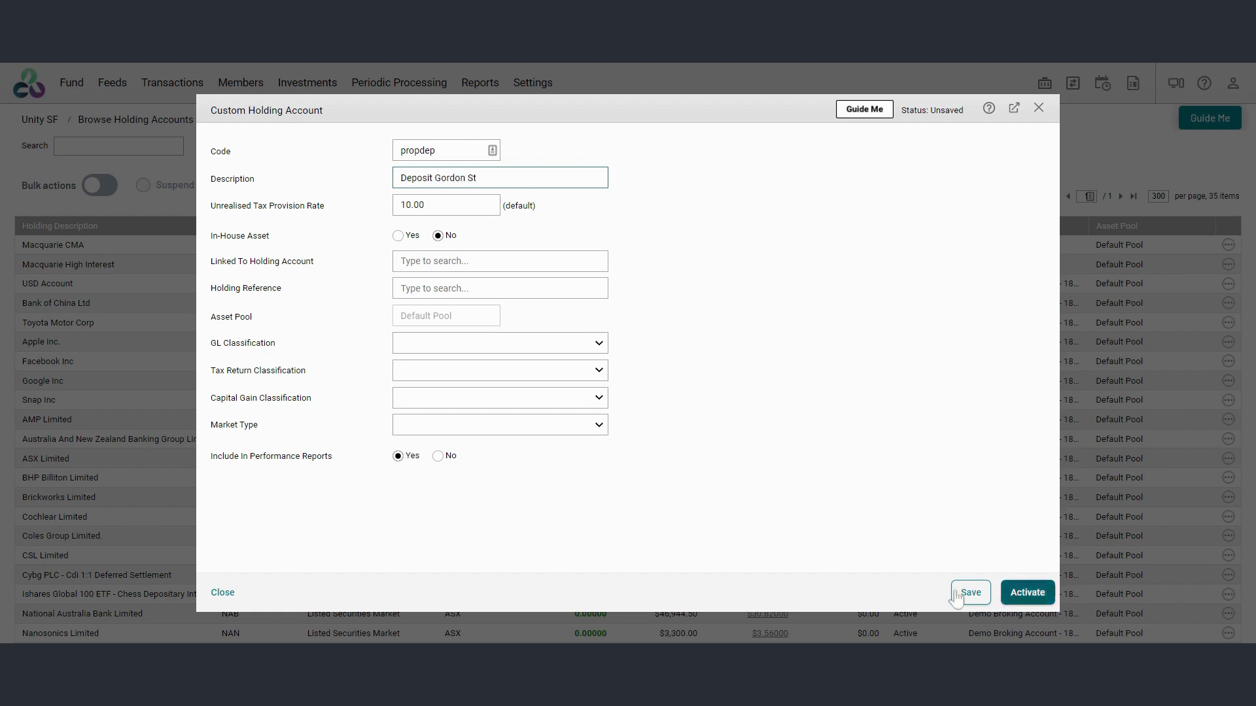
Classify the account as Sundry Assets, Other assets, Non CGT Asset and Non-Investment Asset, and activate it
click(437, 352)
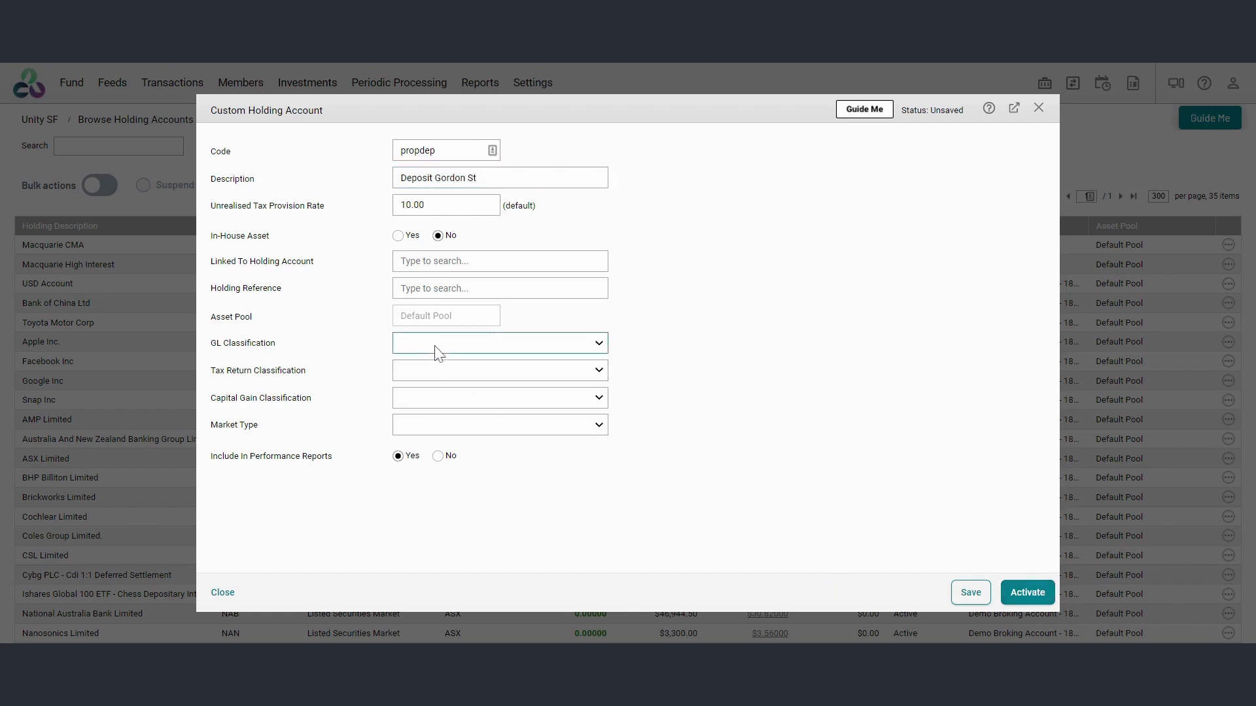
click(442, 366)
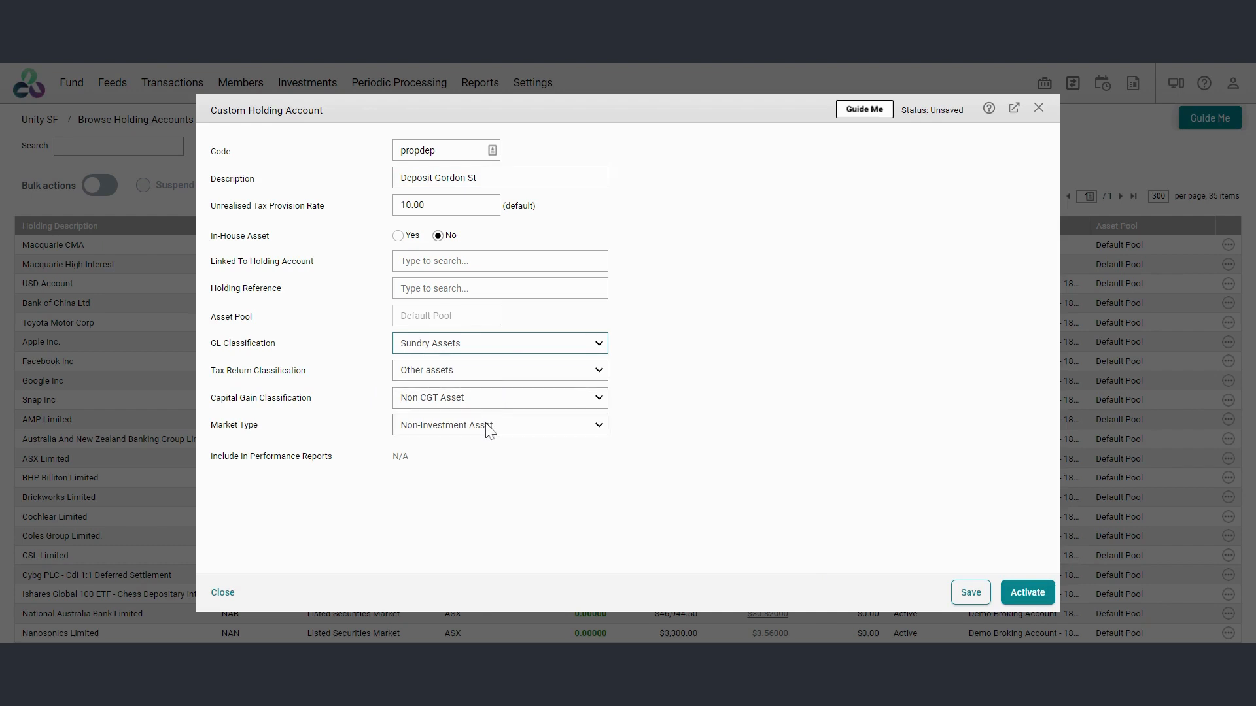
click(1039, 598)
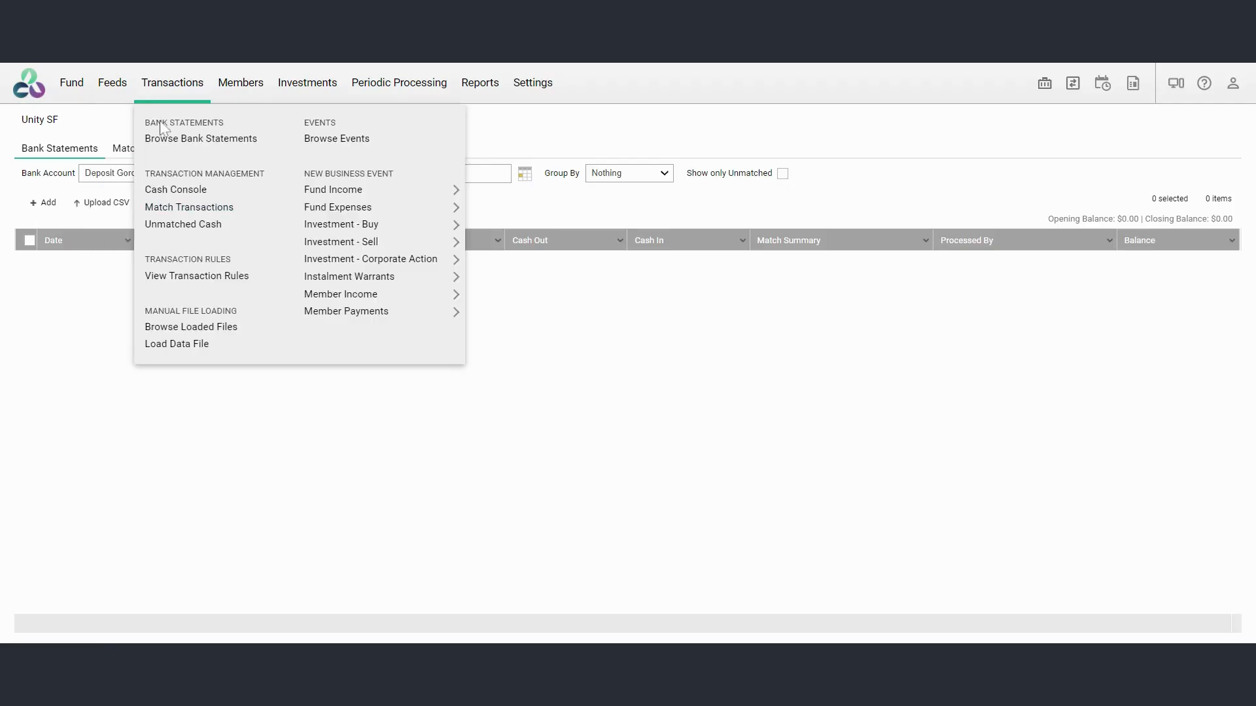
Add a Deposit paid transaction dated 17/05/2021 with $104,000 cash in to the Deposit Gordon St bank statement
click(204, 142)
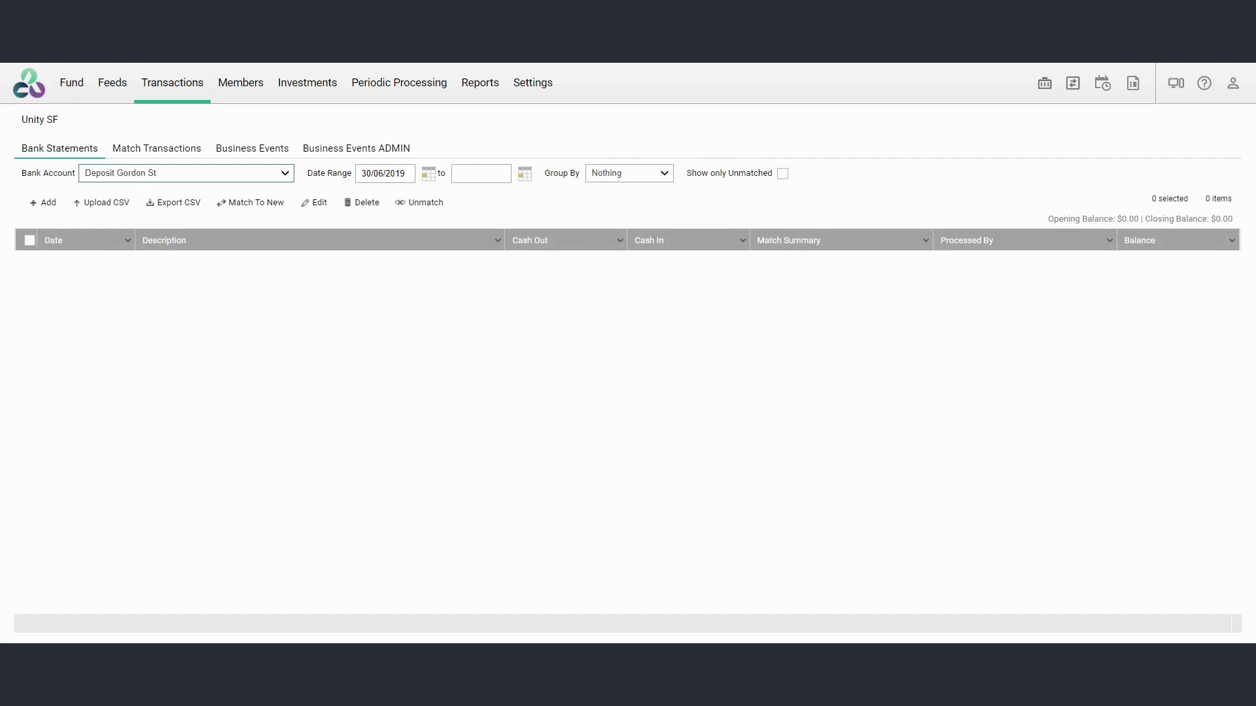
click(47, 203)
click(420, 259)
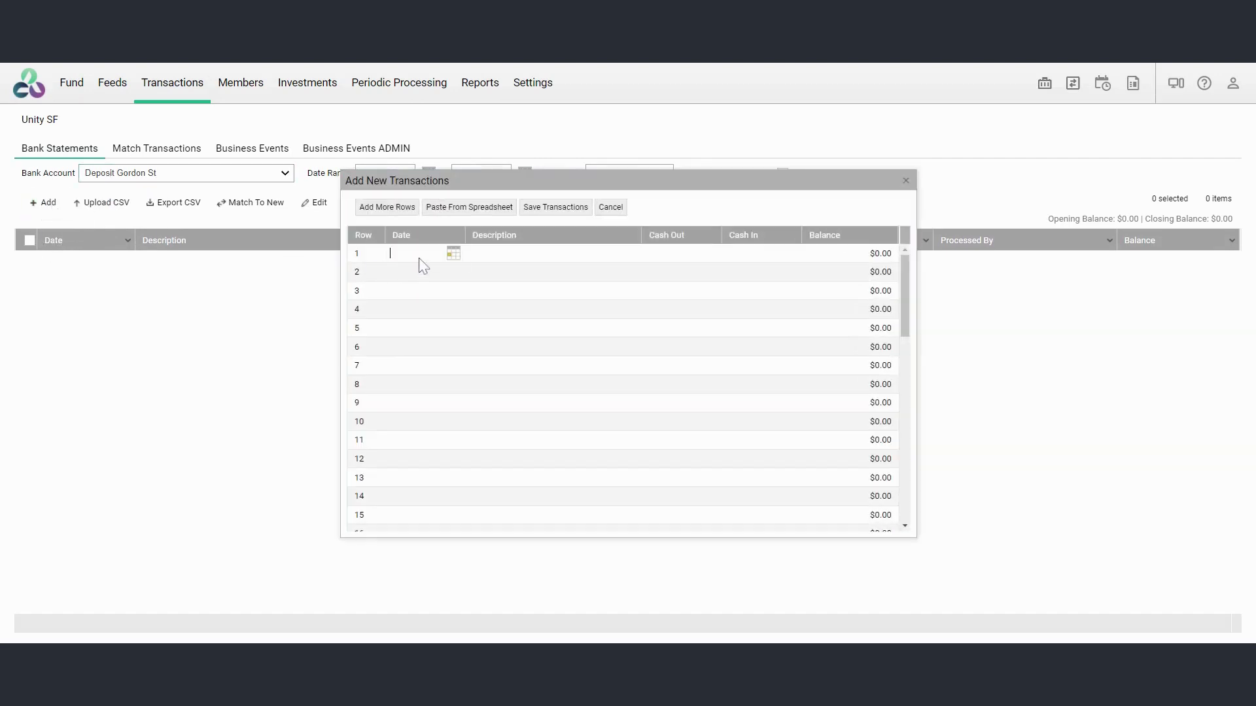
text(17/5/21)
key(Tab)
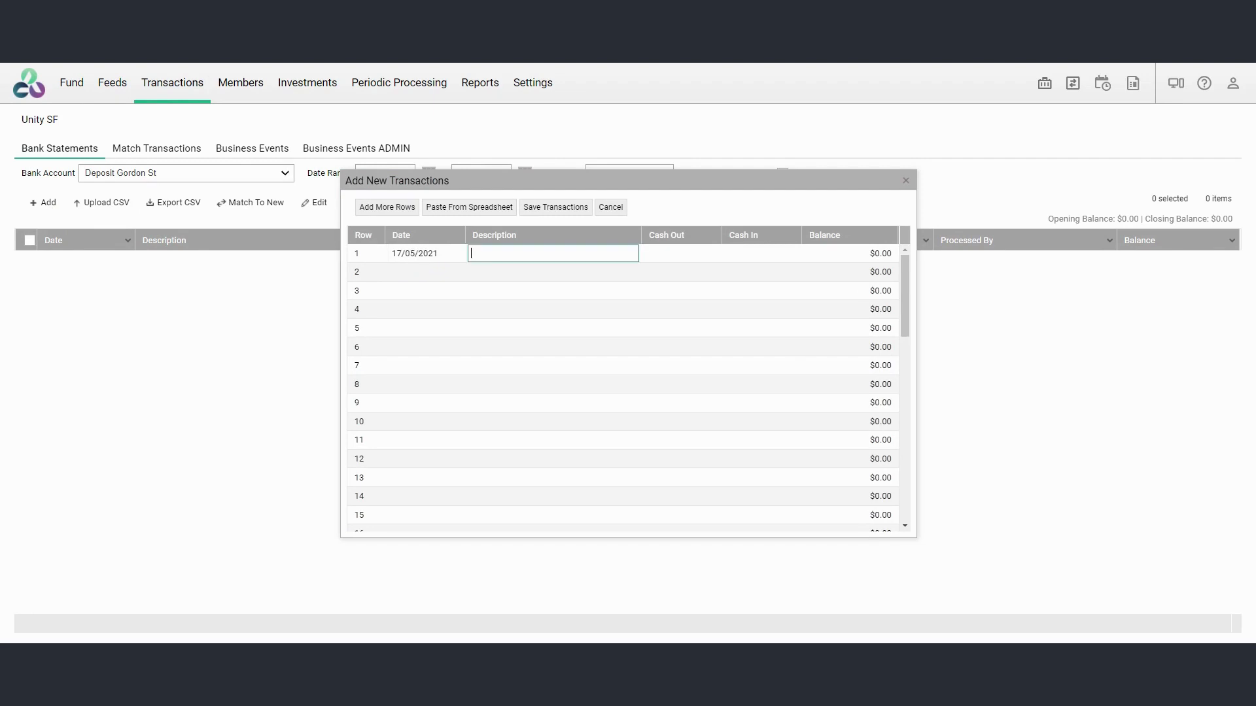
text(Deposit paid)
click(724, 258)
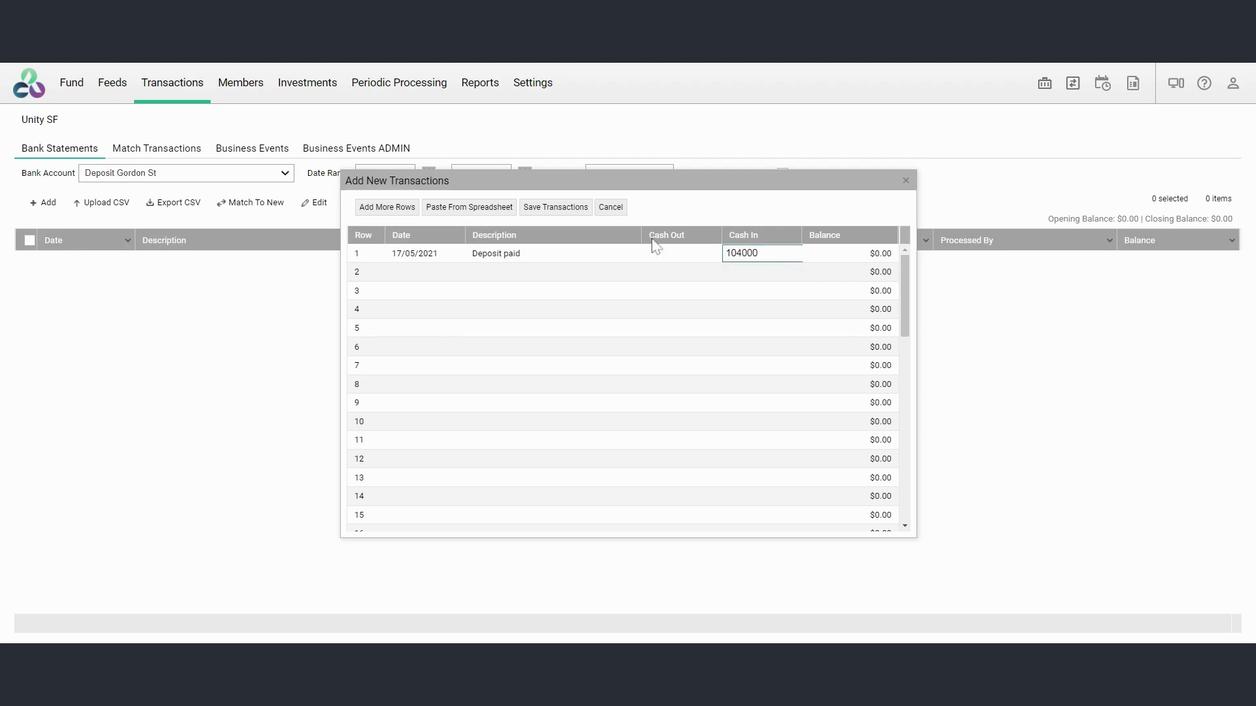
click(556, 207)
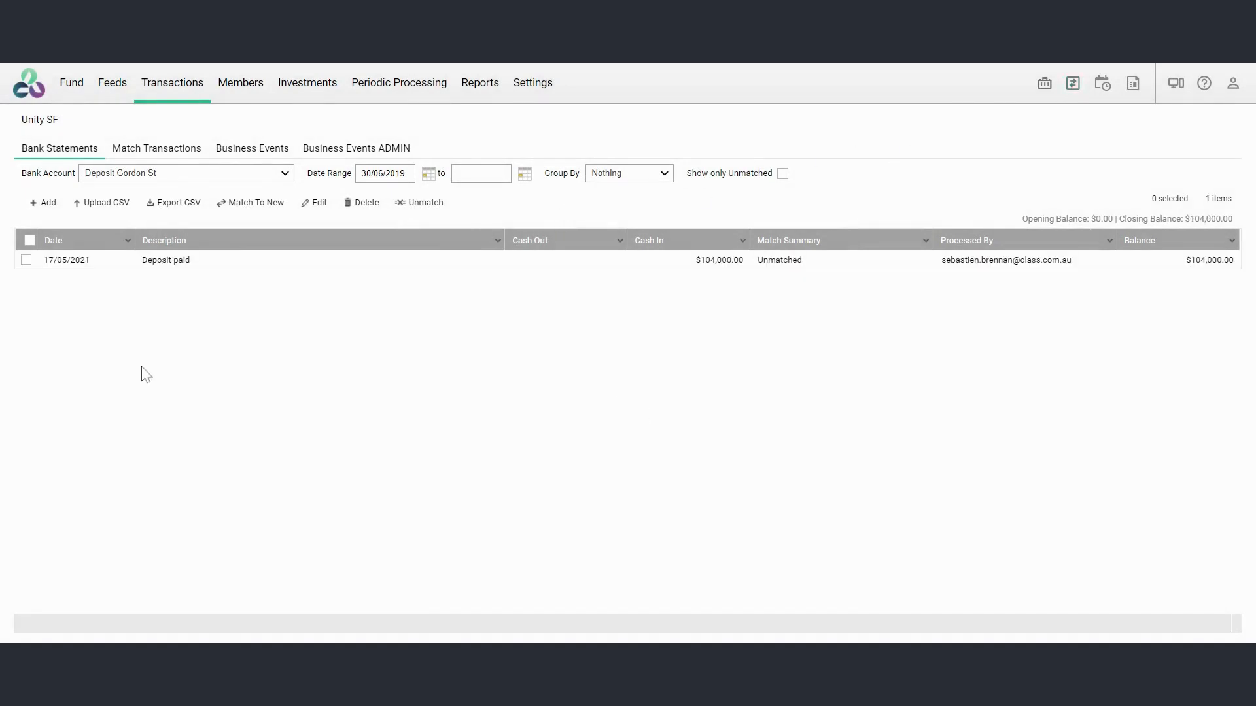
Match the Deposit paid cash transaction with the $104,000 Property Deposit Gordon St cash-out transaction
click(1071, 83)
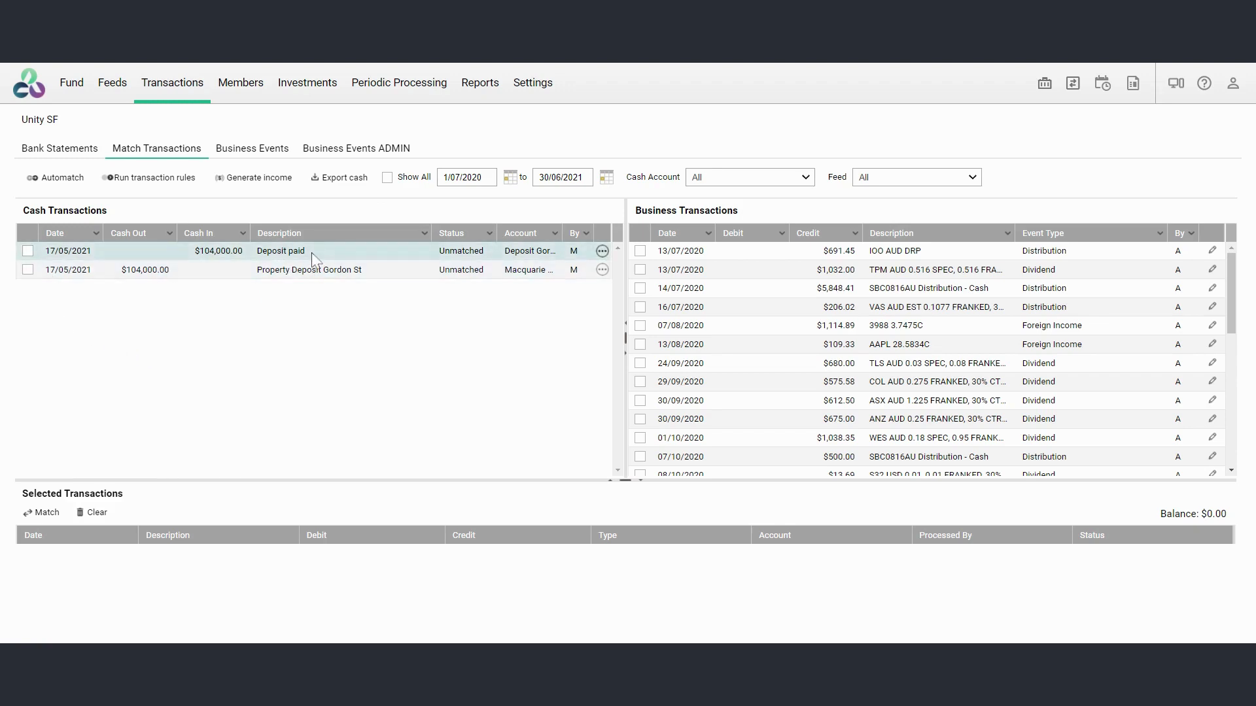
click(27, 270)
click(27, 251)
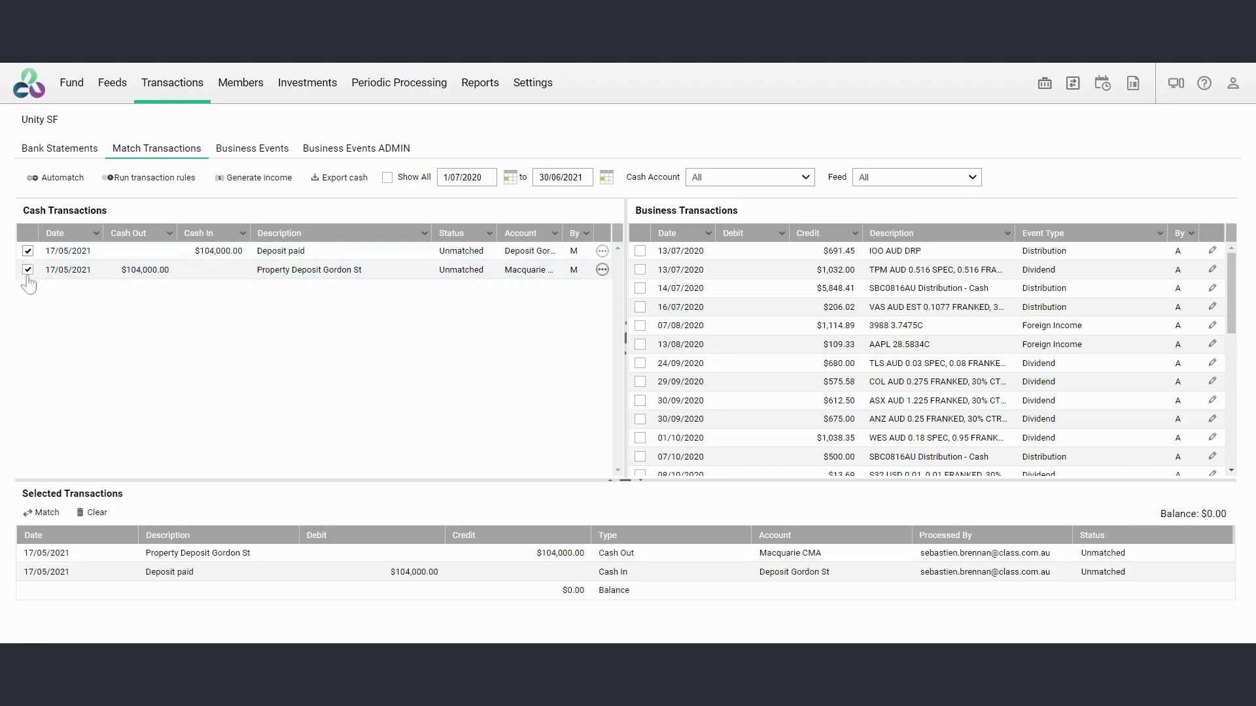
click(46, 517)
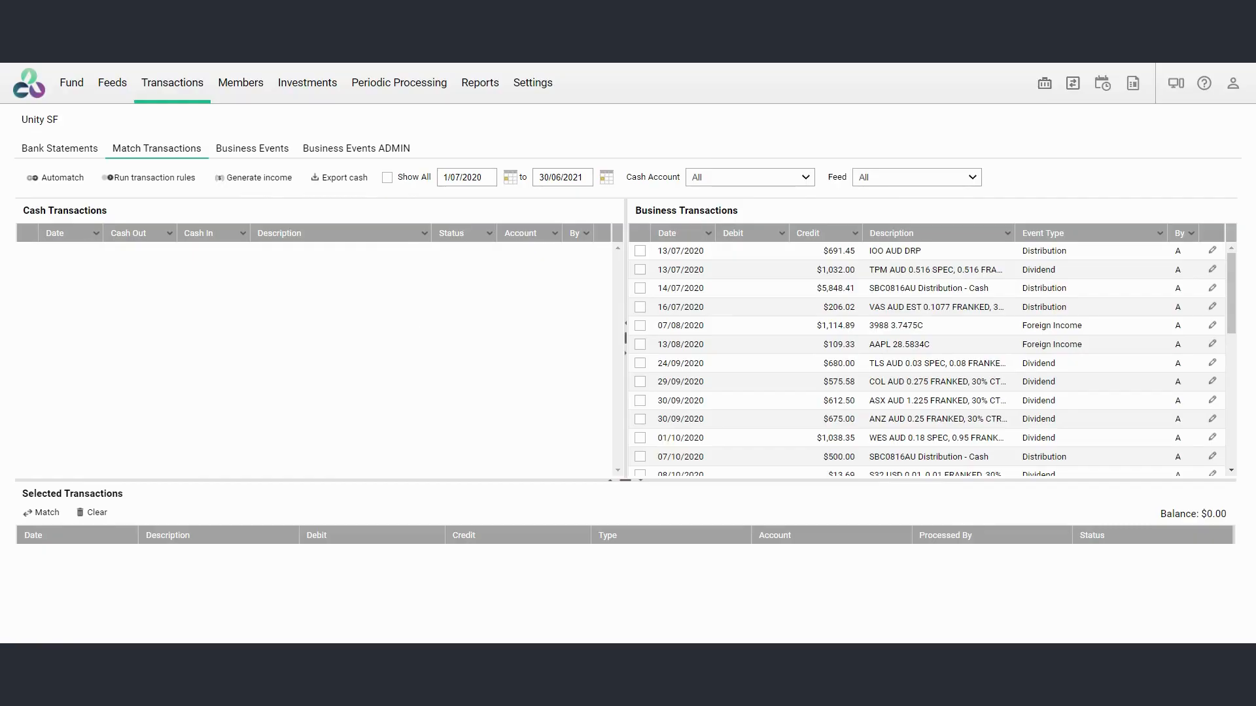
Return to the Deposit Gordon St bank statement and set the end of its date range to 30/06/2022
click(79, 154)
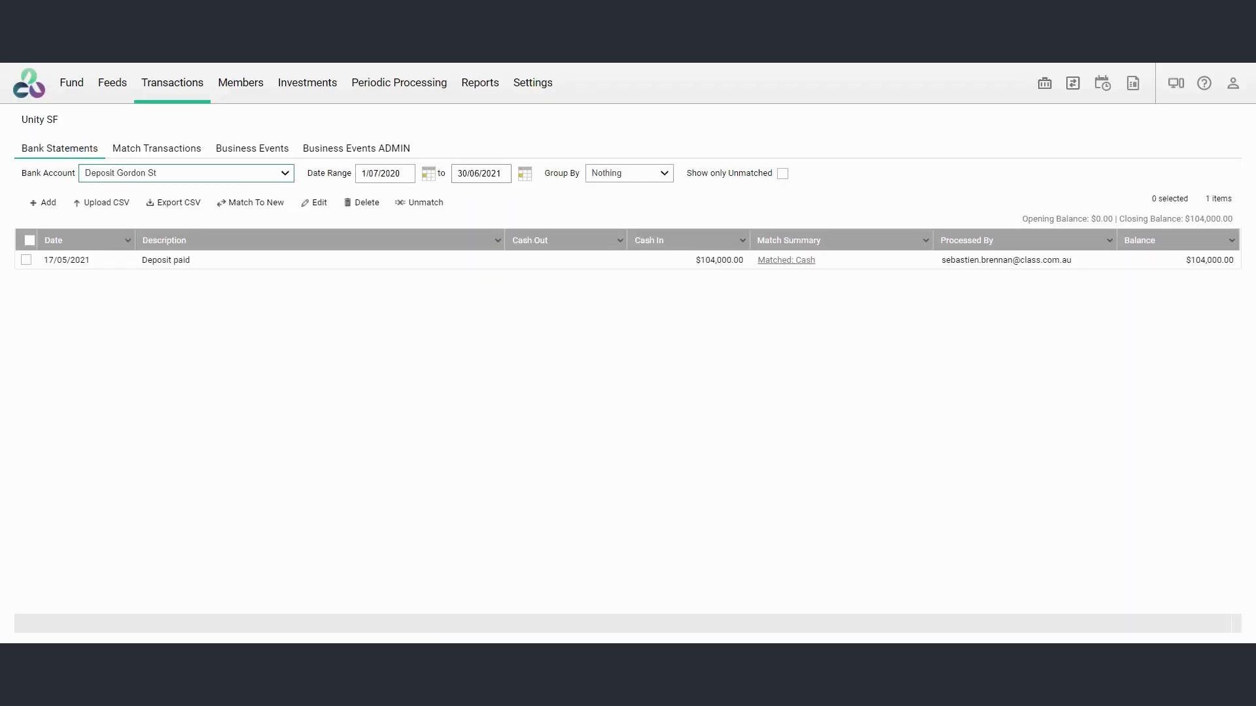
click(481, 173)
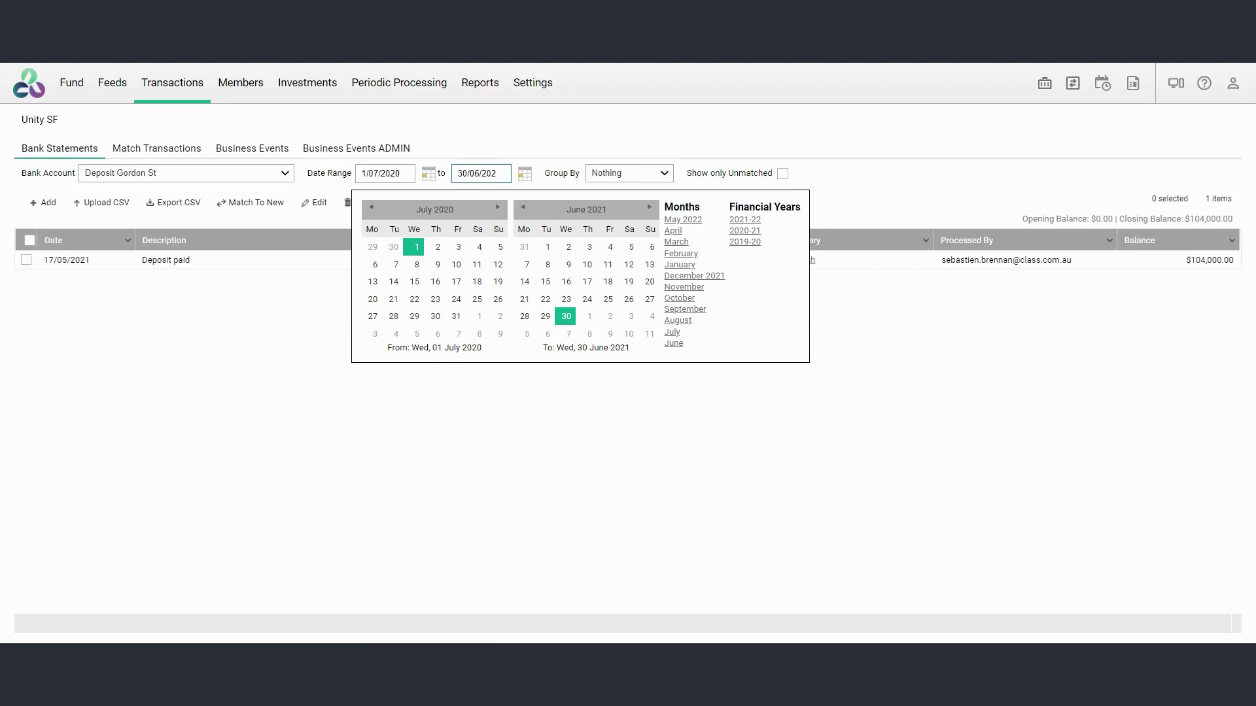
text(2)
click(134, 350)
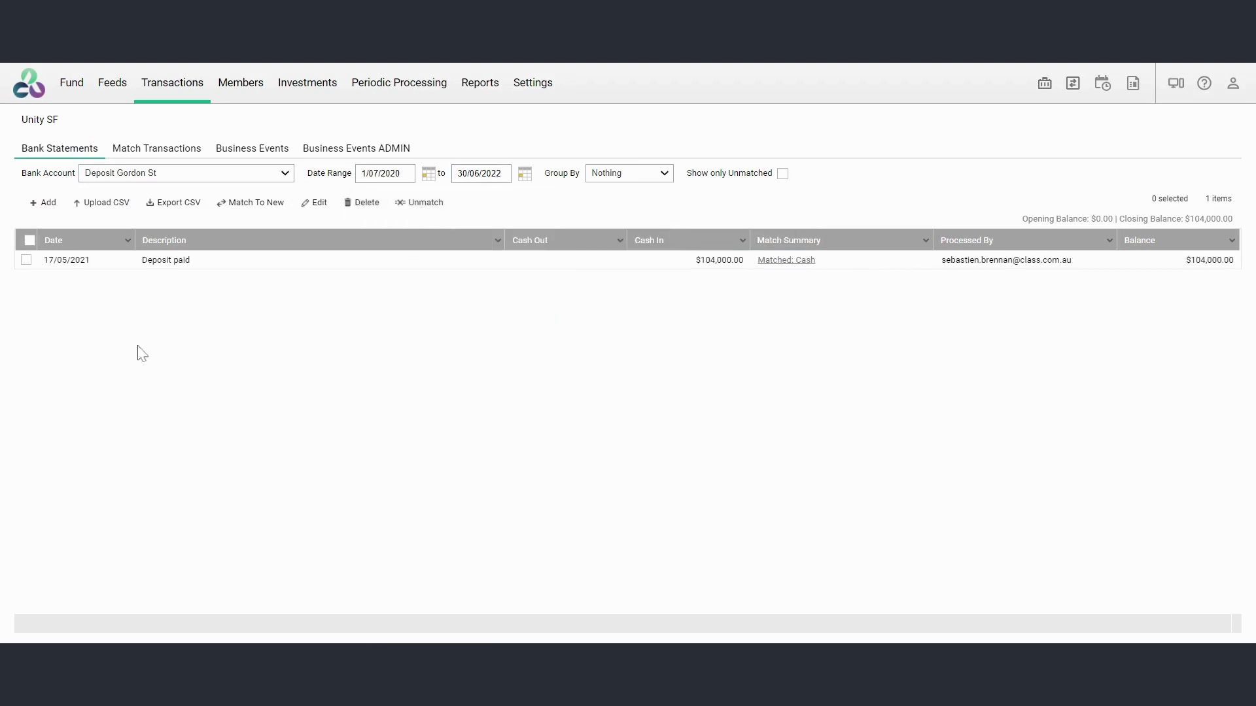
Add a Deposit Reverse transaction dated 01/07/2021 with $104,000 cash out and save it
click(43, 206)
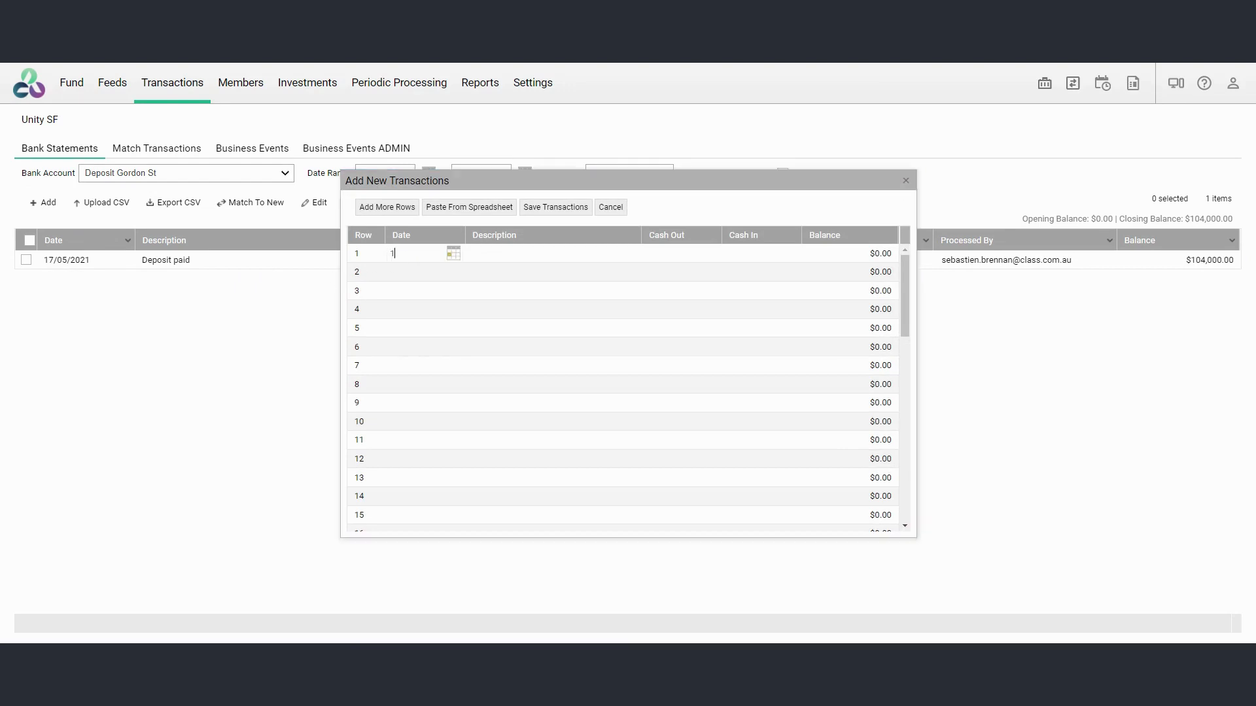
text(1/07/2021)
key(Tab)
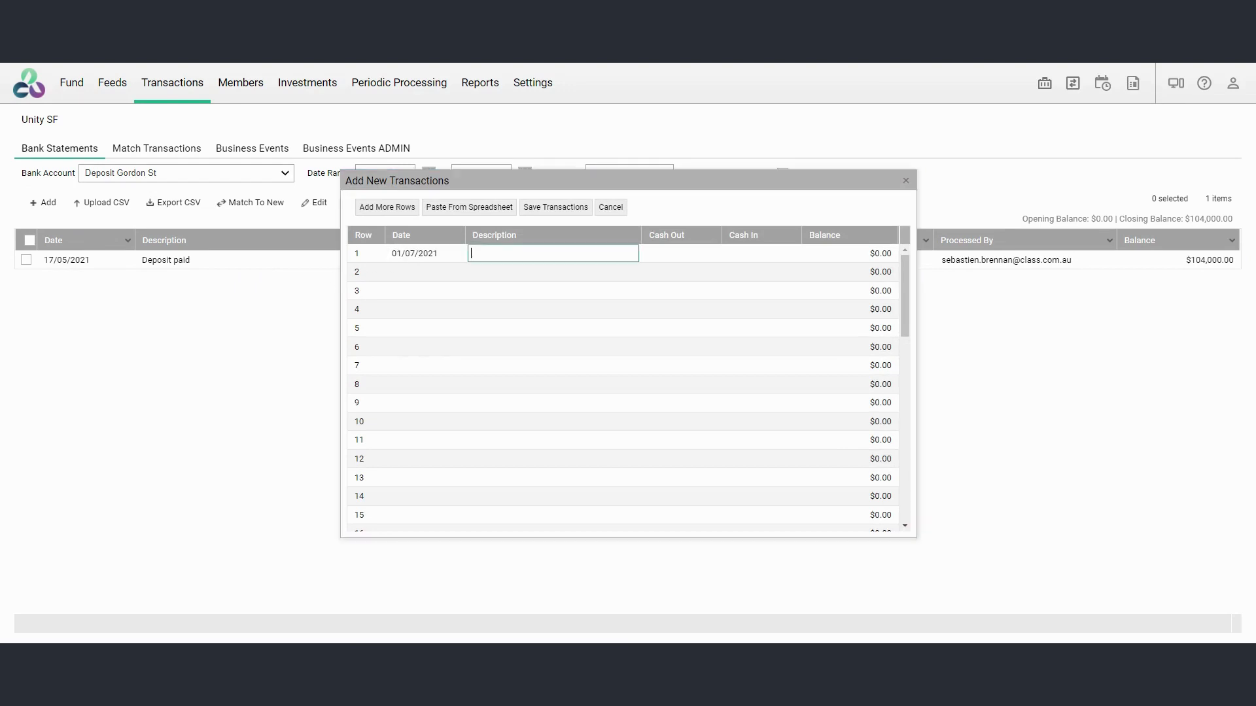
text(Deposit Reverse)
key(Tab)
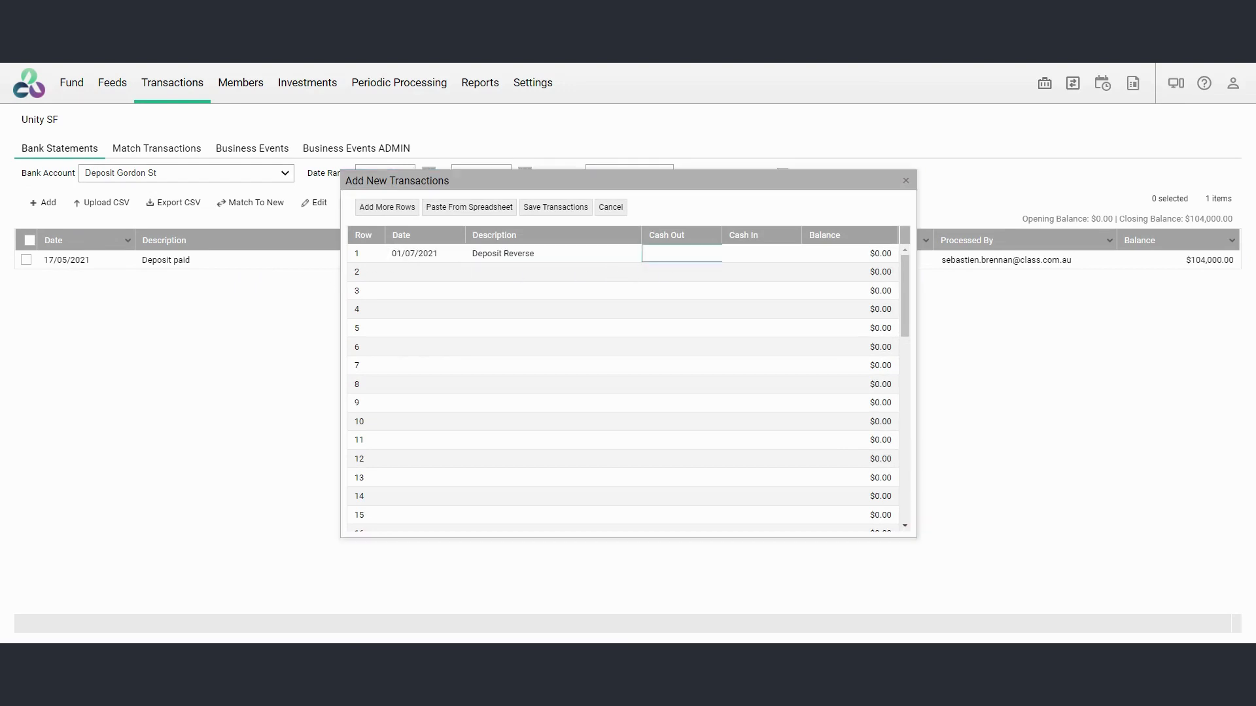
text(104,000)
key(Tab)
click(579, 208)
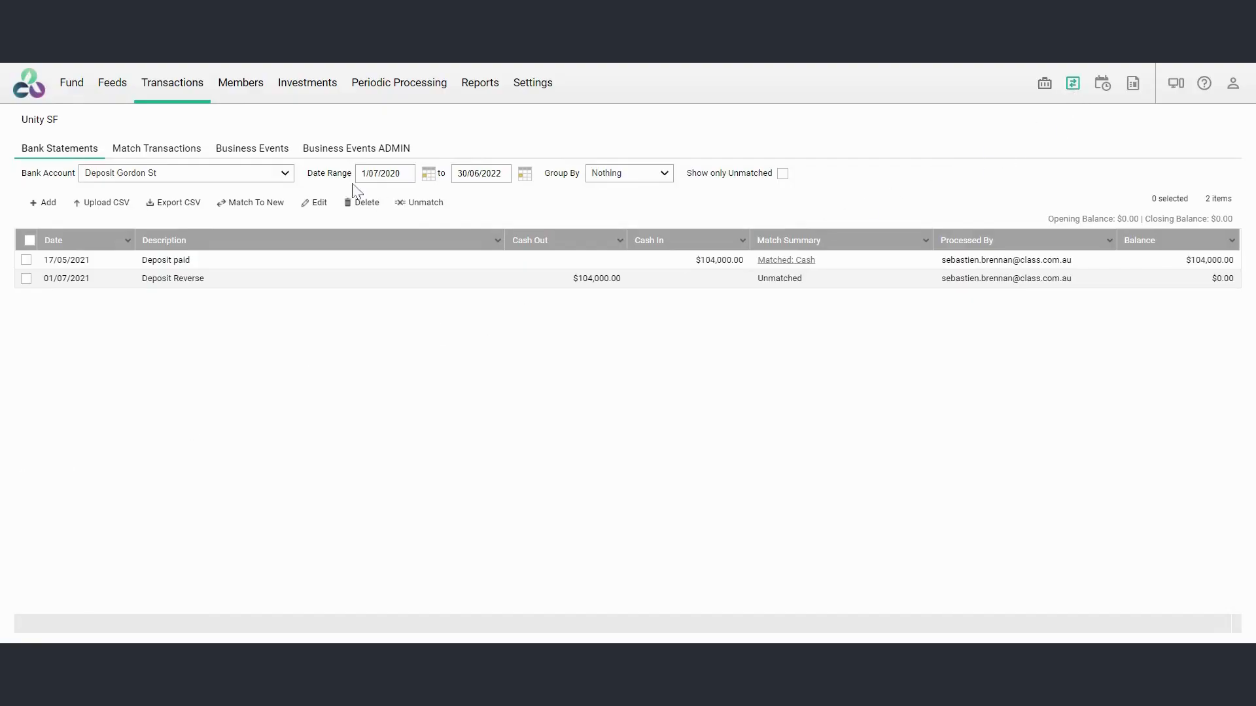
Start a Property Purchase Deposit event and create a residential property account with code Gord1 and the property's street address as description
click(175, 96)
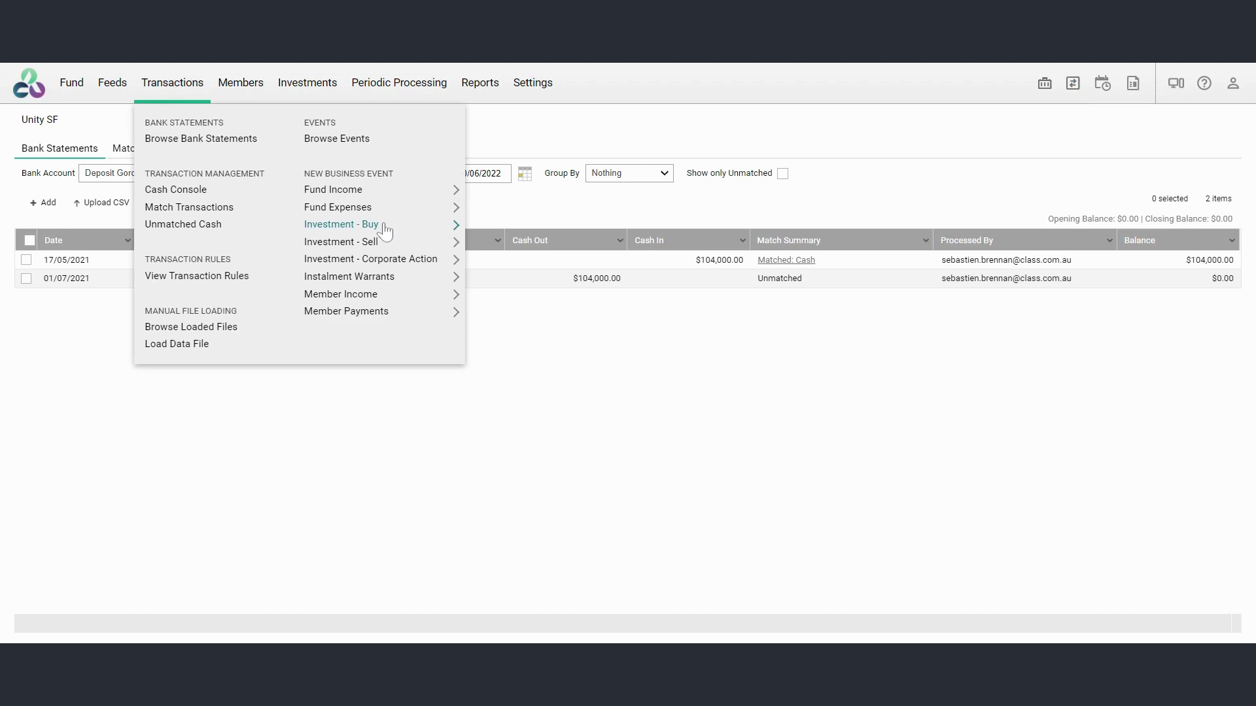
mouse_move(385, 231)
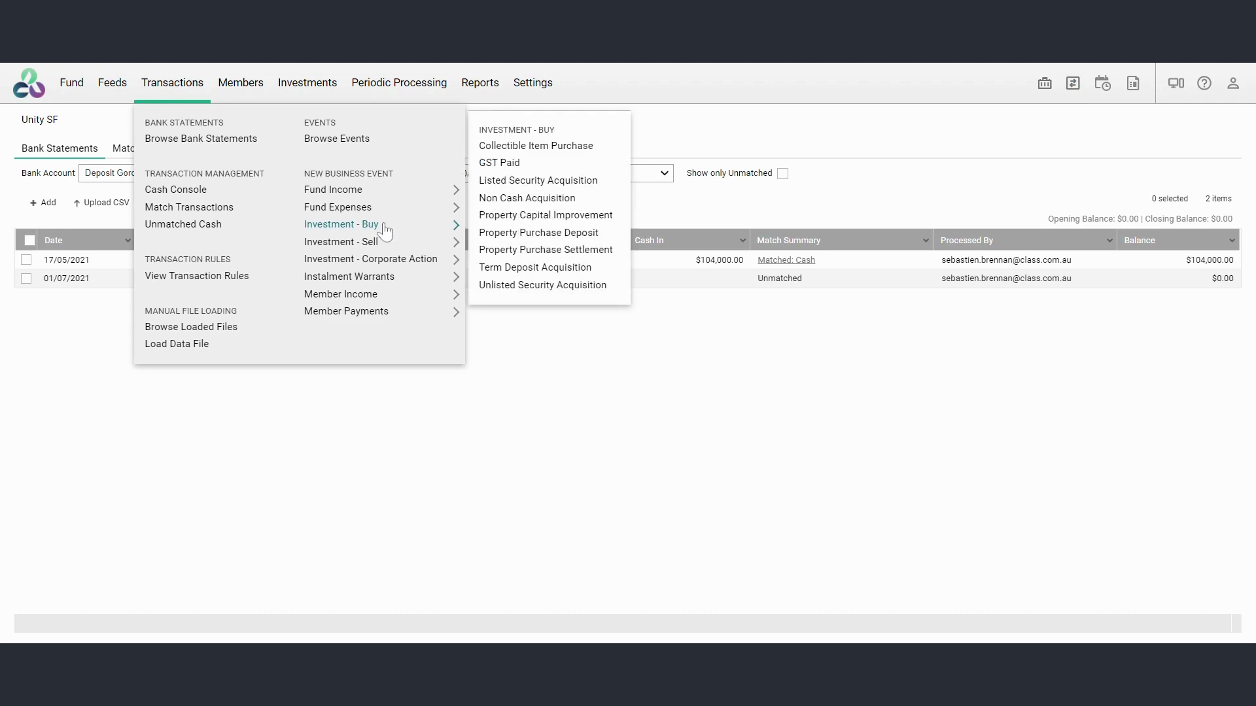
click(528, 234)
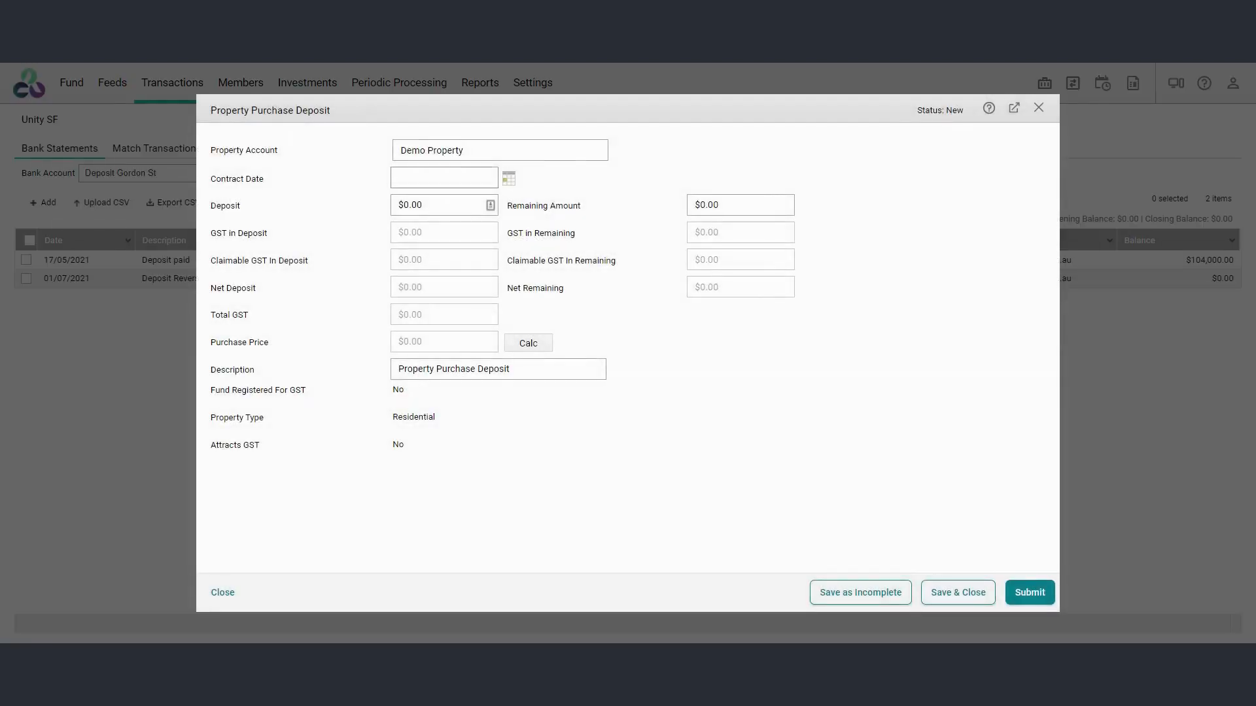
key(BackSpace)
key(BackSpace)
key(BackSpace)
key(BackSpace)
key(BackSpace)
key(BackSpace)
key(BackSpace)
key(BackSpace)
key(BackSpace)
key(BackSpace)
key(BackSpace)
key(BackSpace)
key(BackSpace)
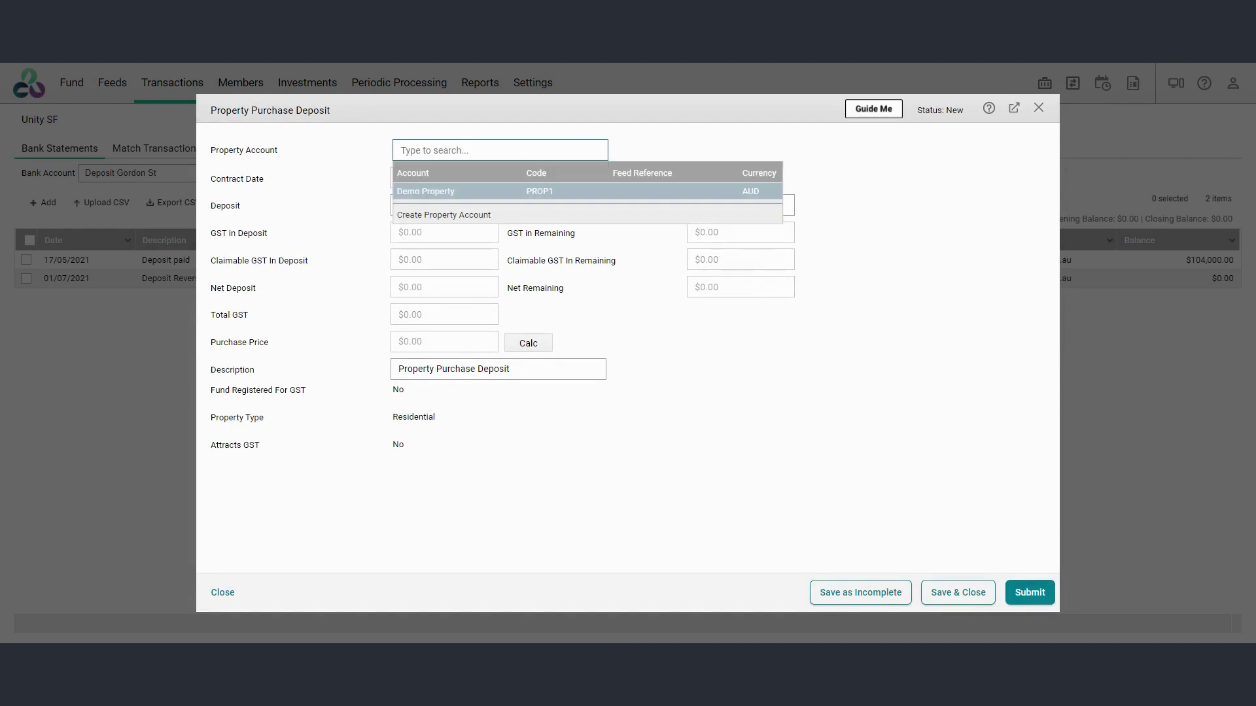
click(462, 214)
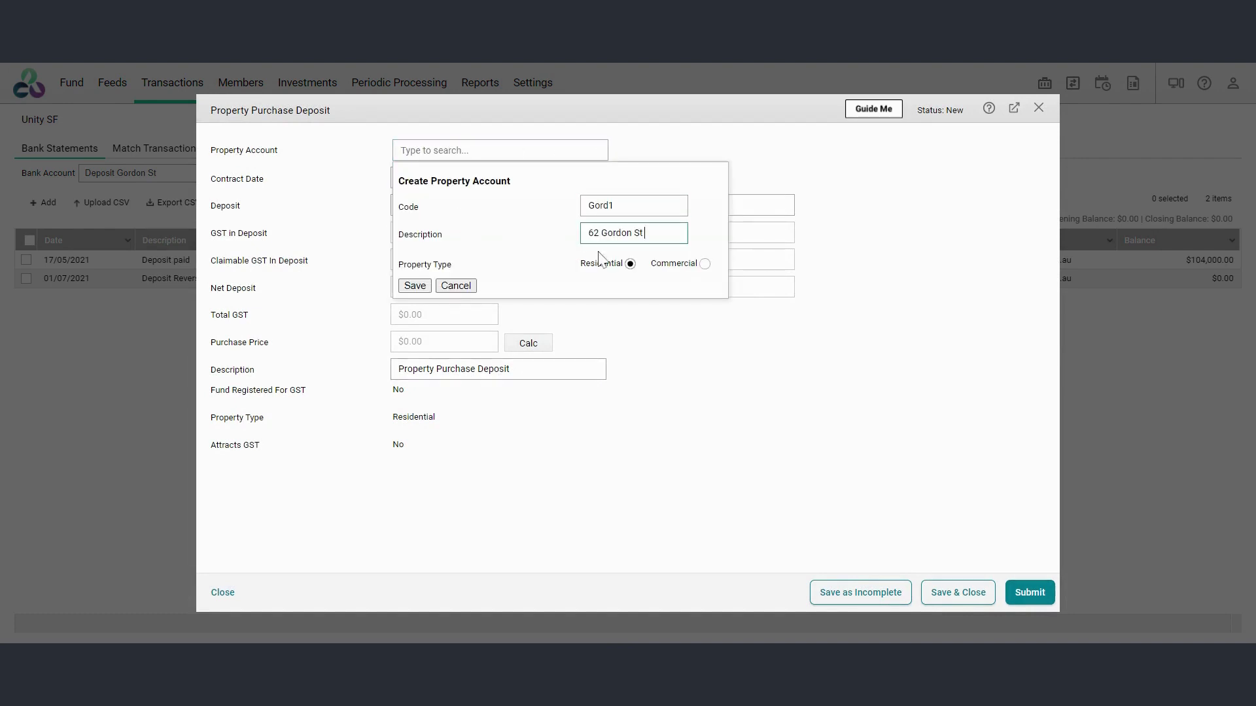
click(415, 285)
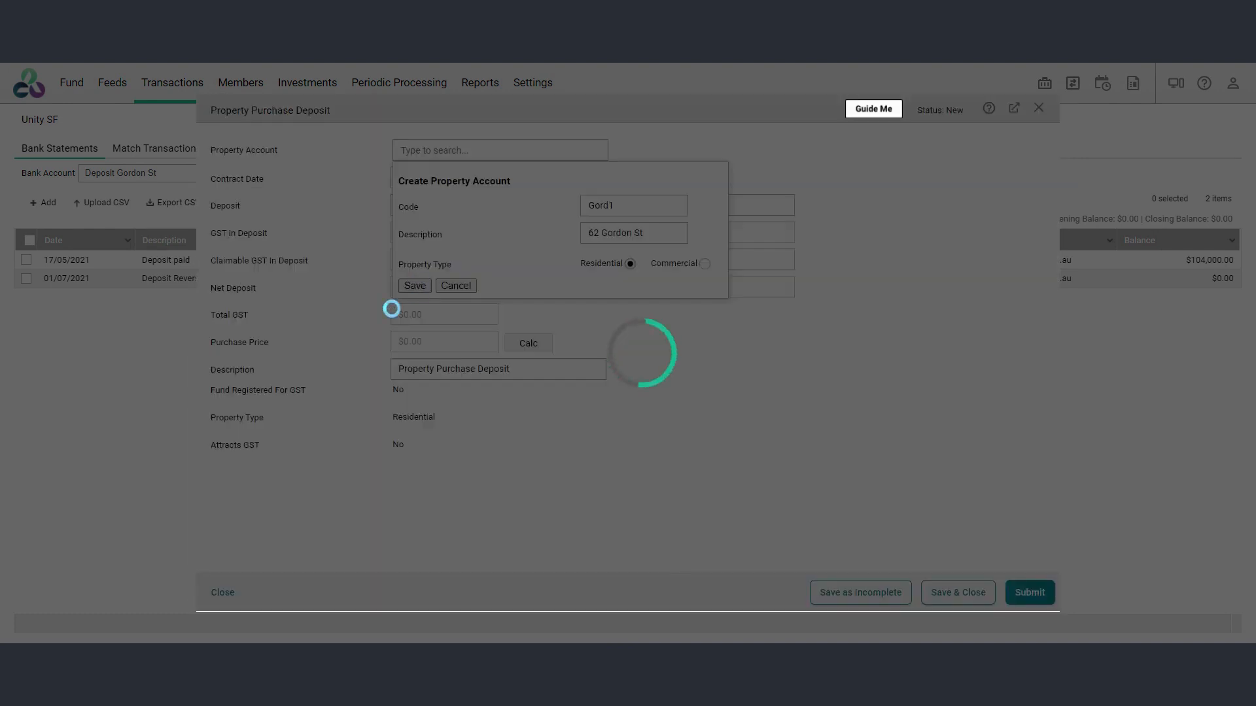
Set the contract date to 1/07/2021, the deposit to $104,000 and the remaining amount to $936,000, then save and close the event
key(Tab)
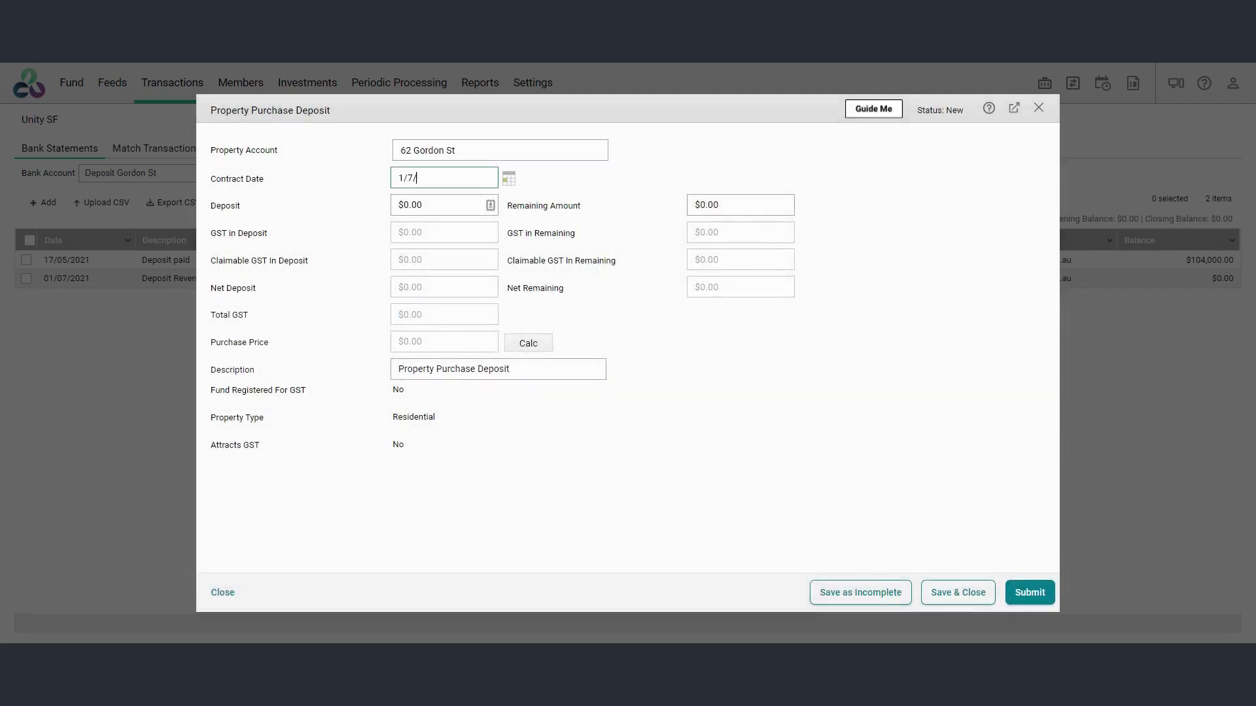
text(1/07/2021)
key(Tab)
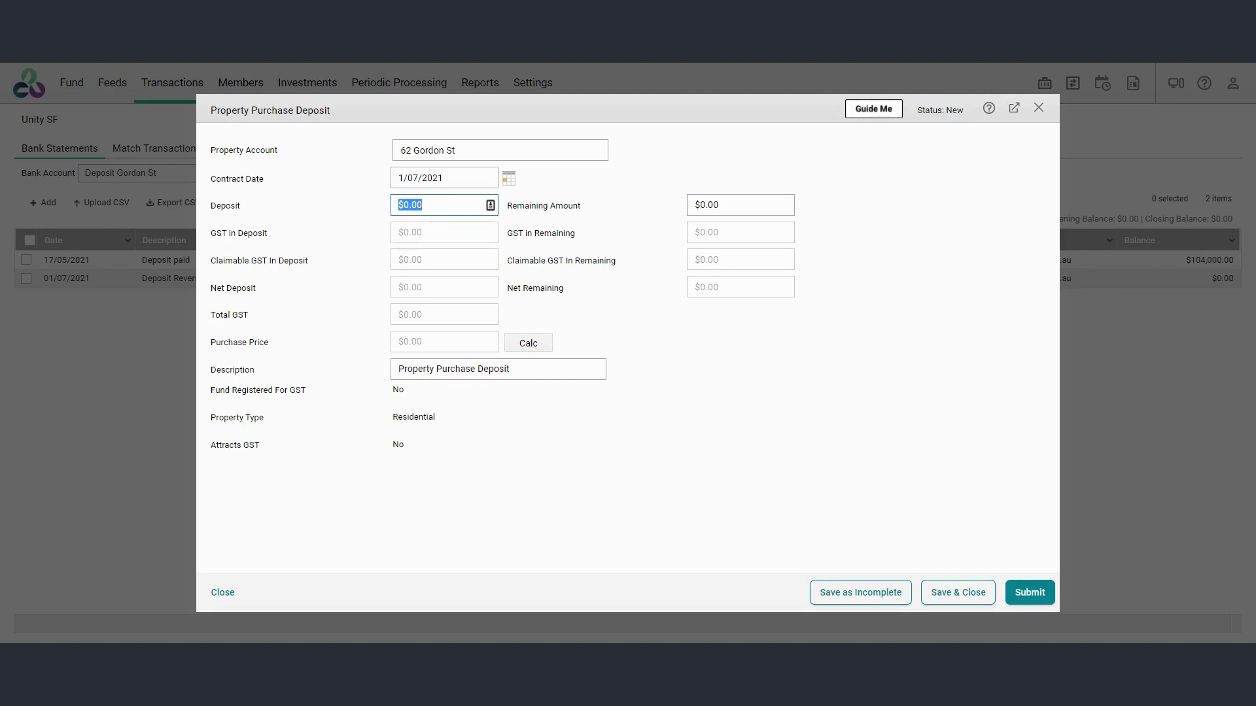
text(104,00)
key(Tab)
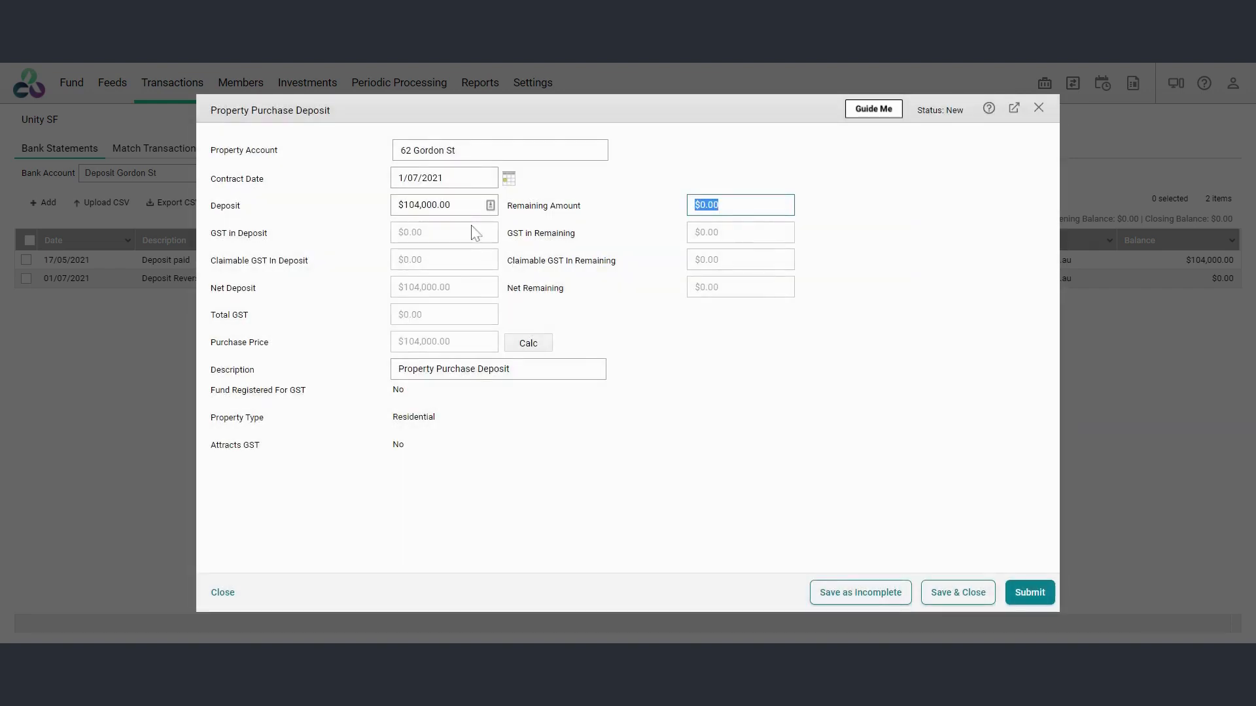
text(93)
text(6,000)
key(Tab)
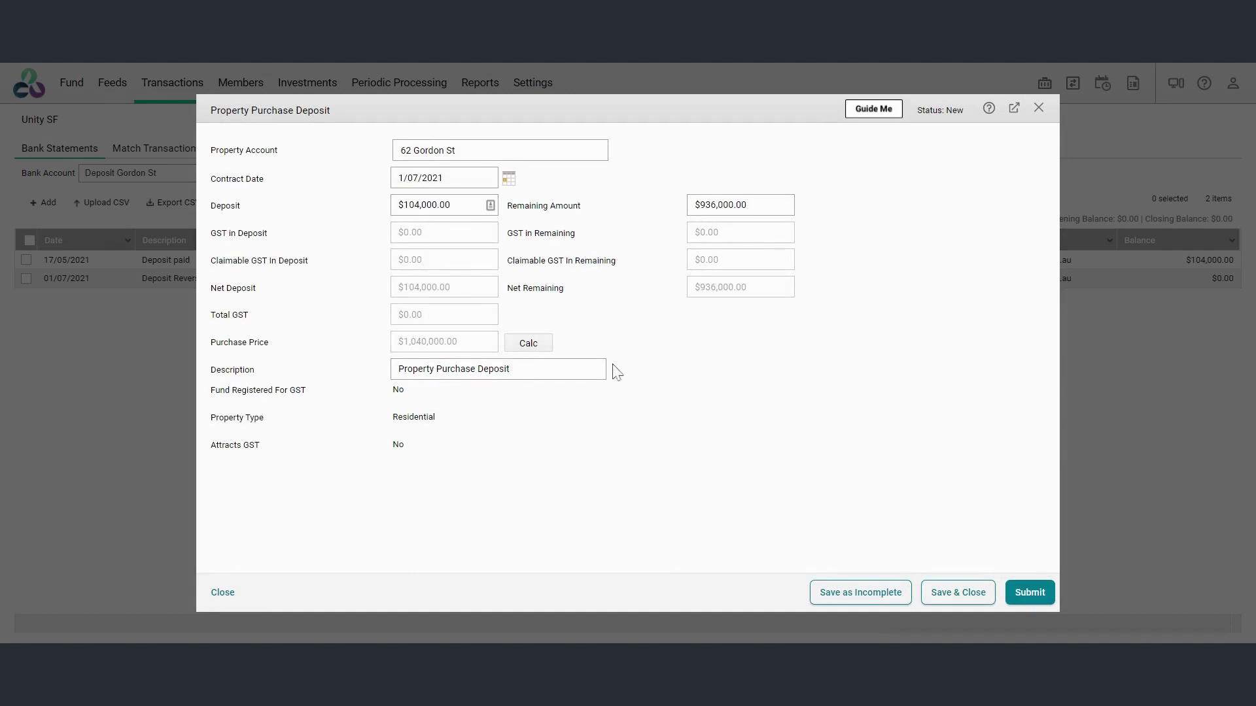
click(982, 600)
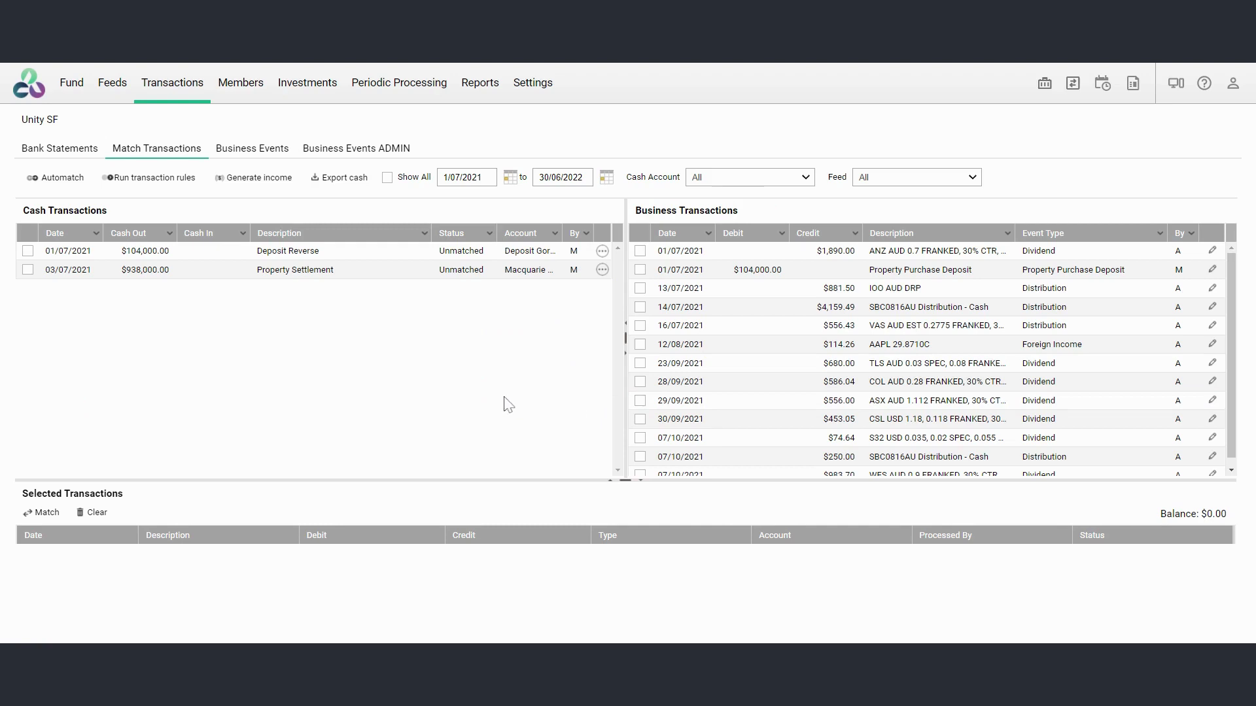
Match the $104,000 Property Purchase Deposit business transaction with the Deposit Reverse cash transaction dated 01/07/2021
click(641, 271)
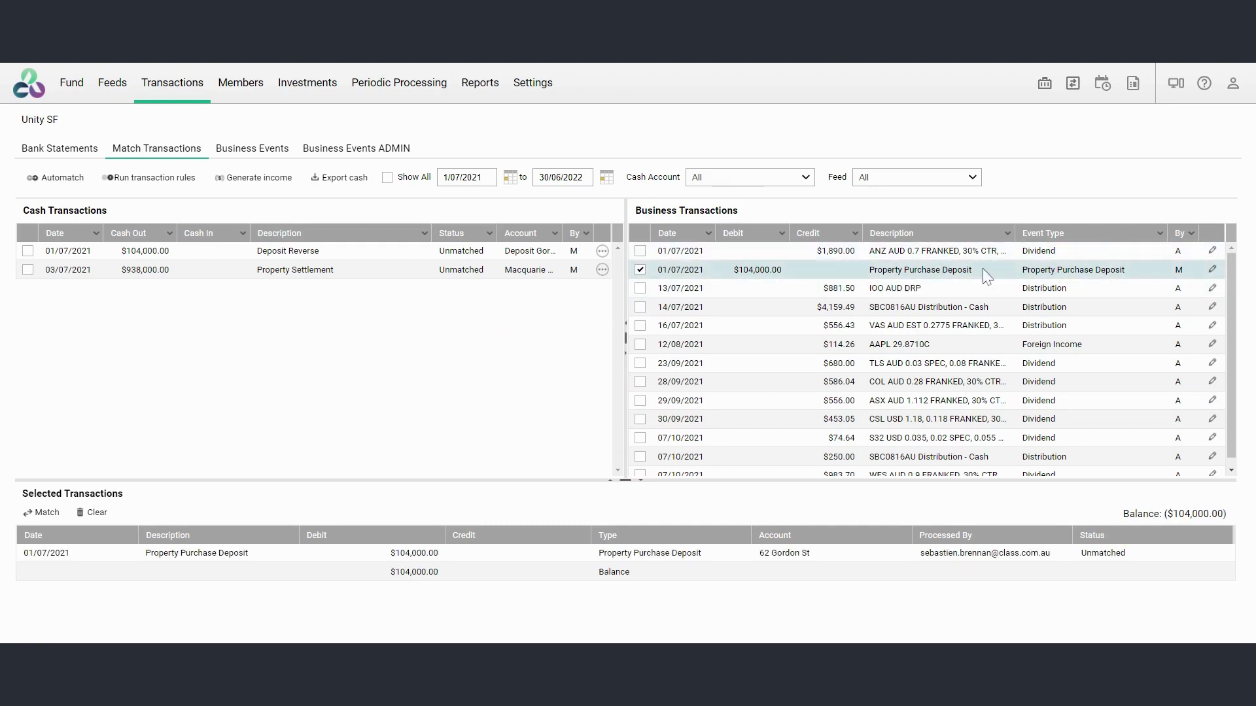
click(28, 255)
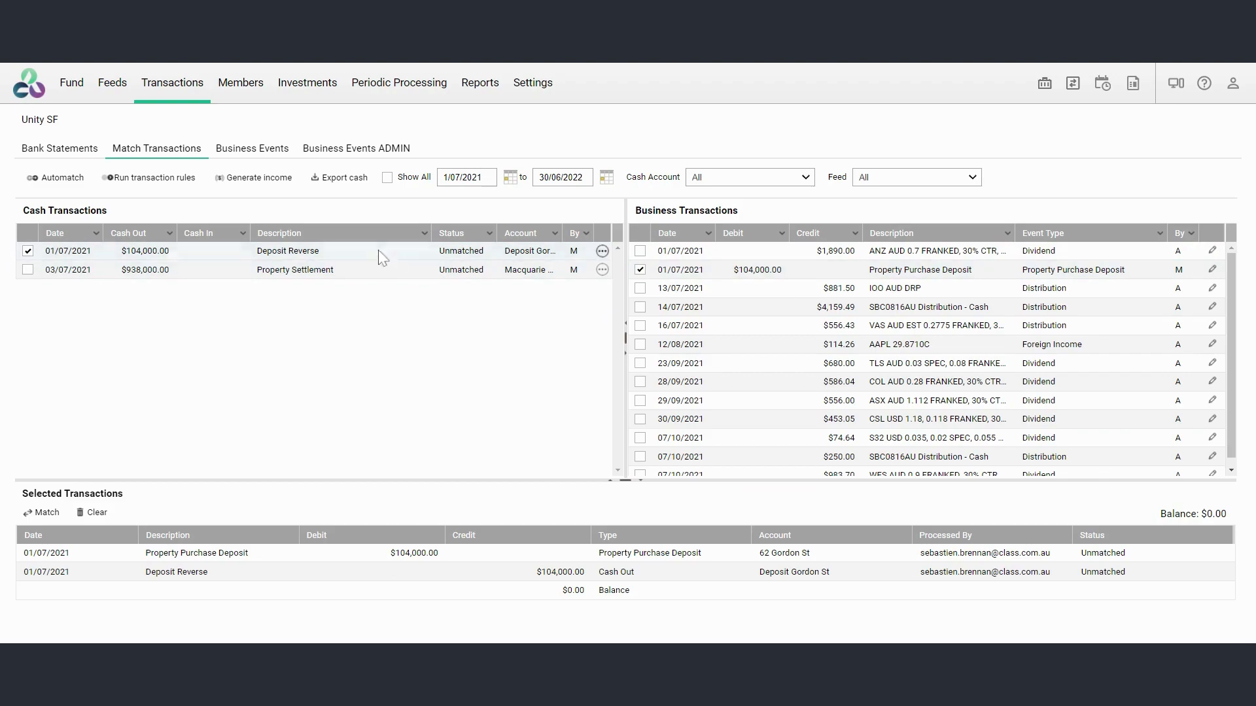
click(46, 513)
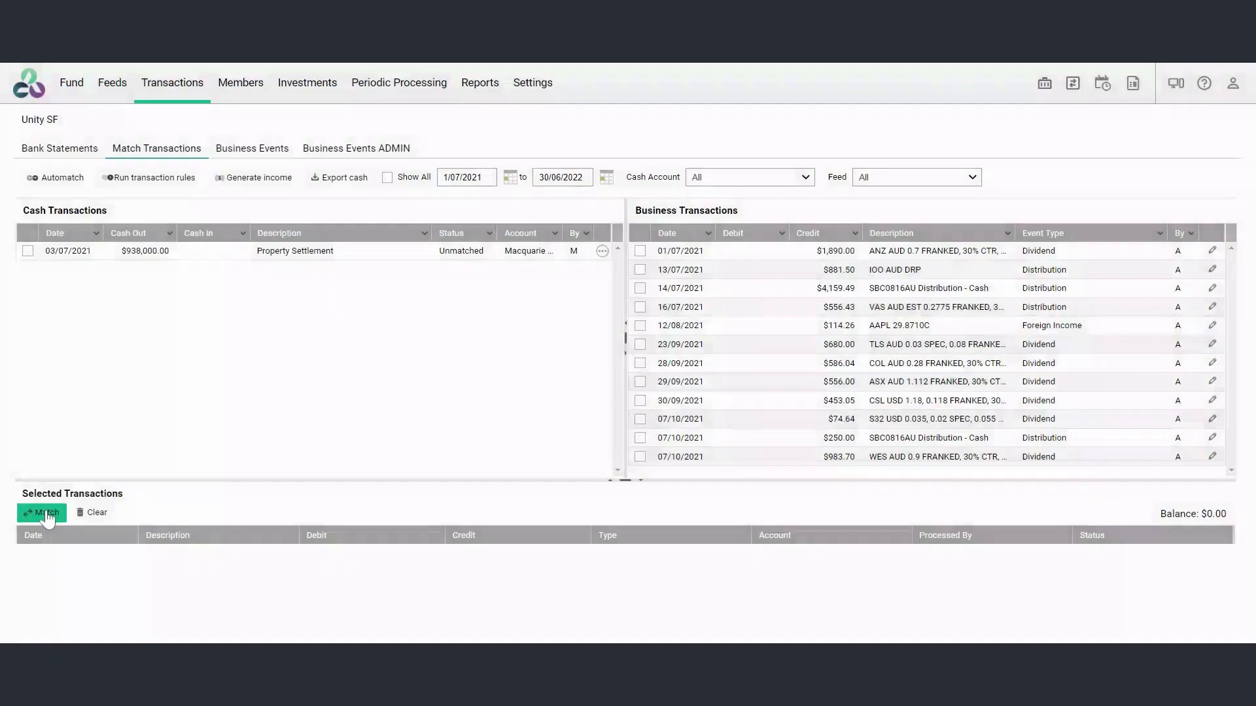
Start a new Property Purchase Settlement event from the Property Settlement cash transaction and assign it to the Gord1 property account
click(602, 250)
click(501, 261)
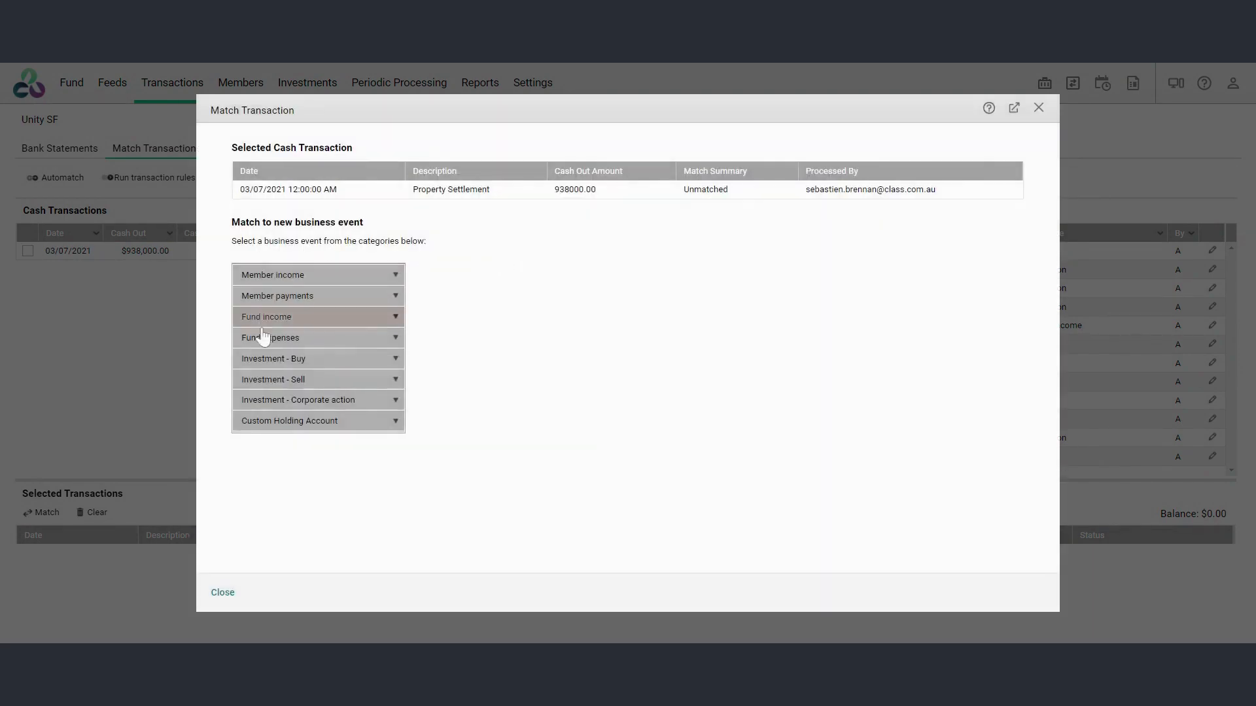
click(307, 364)
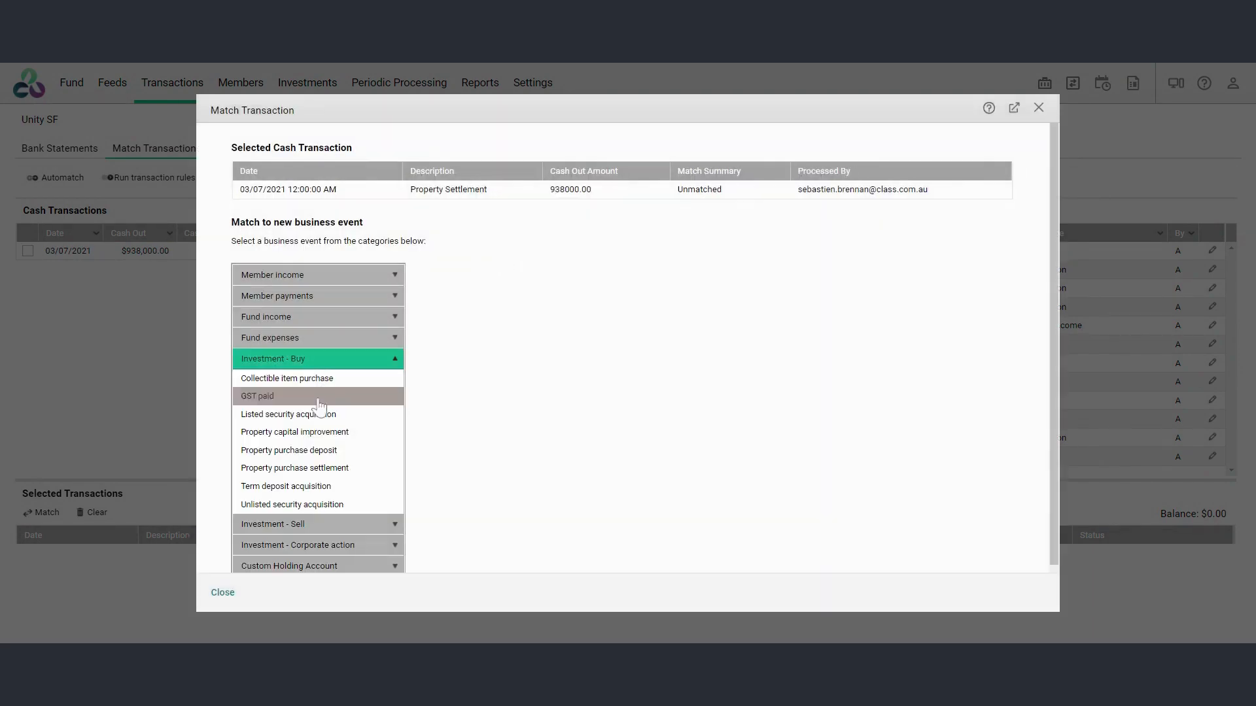
click(308, 468)
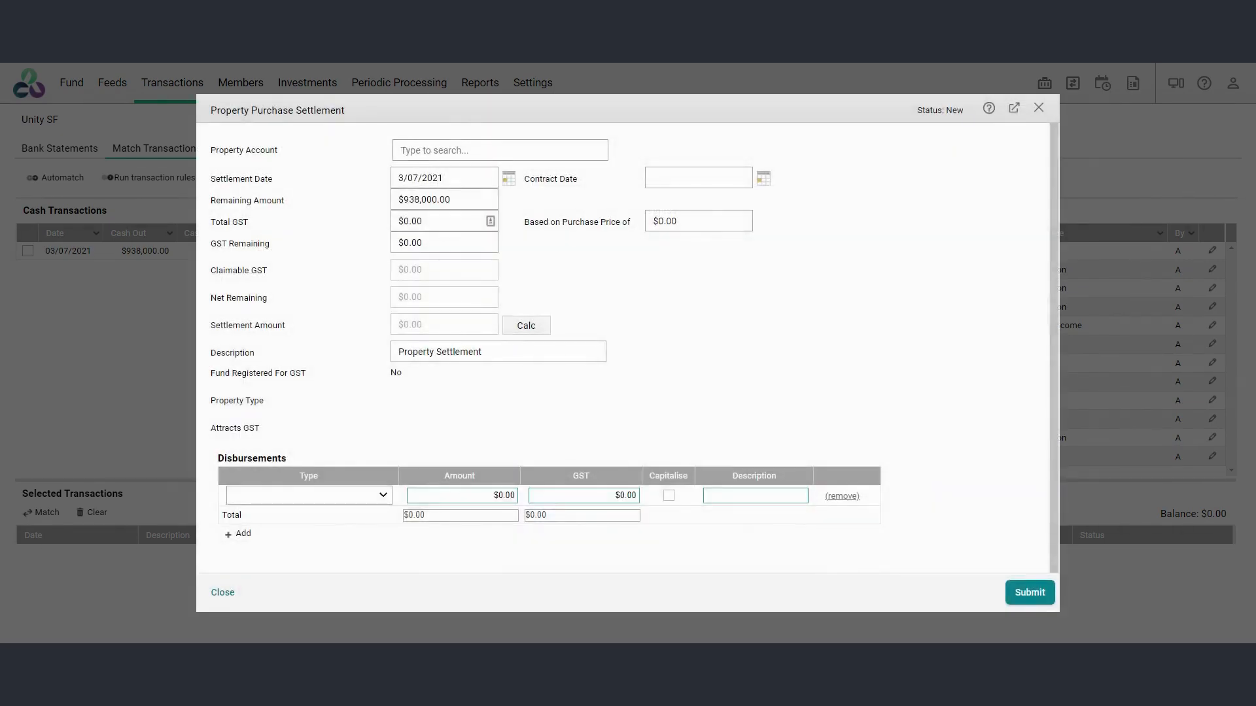
click(444, 150)
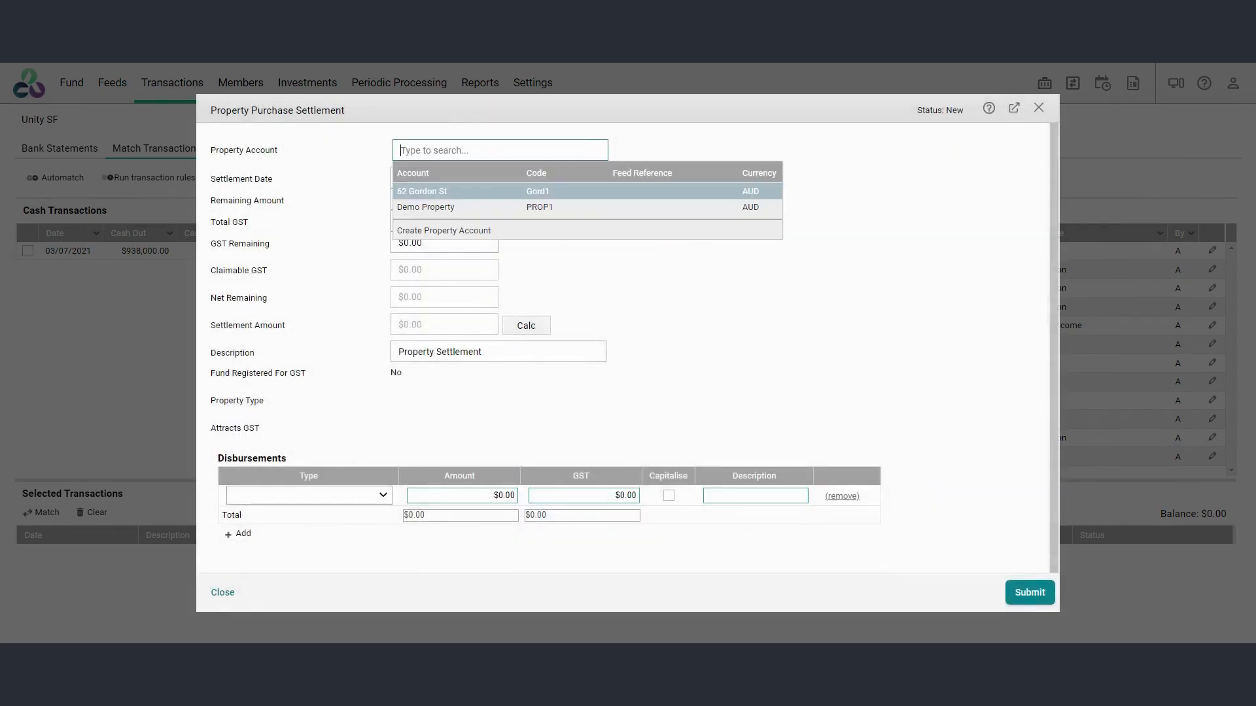
click(437, 188)
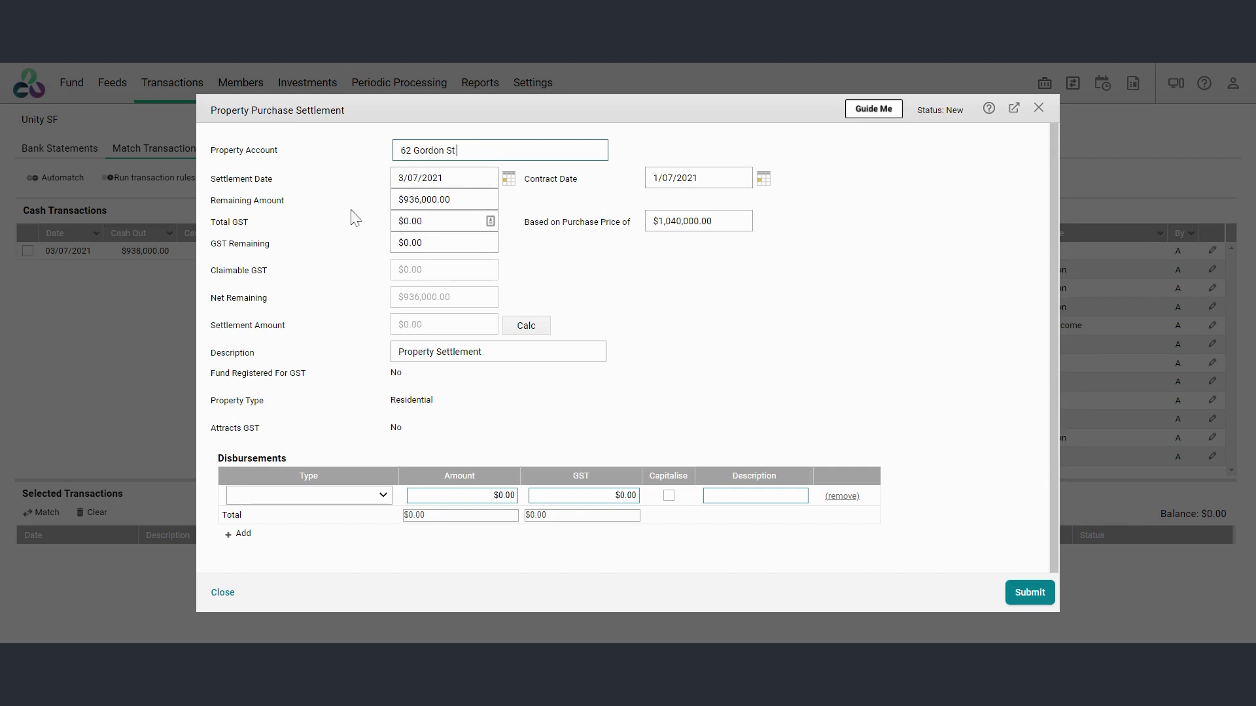
Add a capitalised Legal Fees disbursement of $2,000 to the settlement and submit the event
click(350, 495)
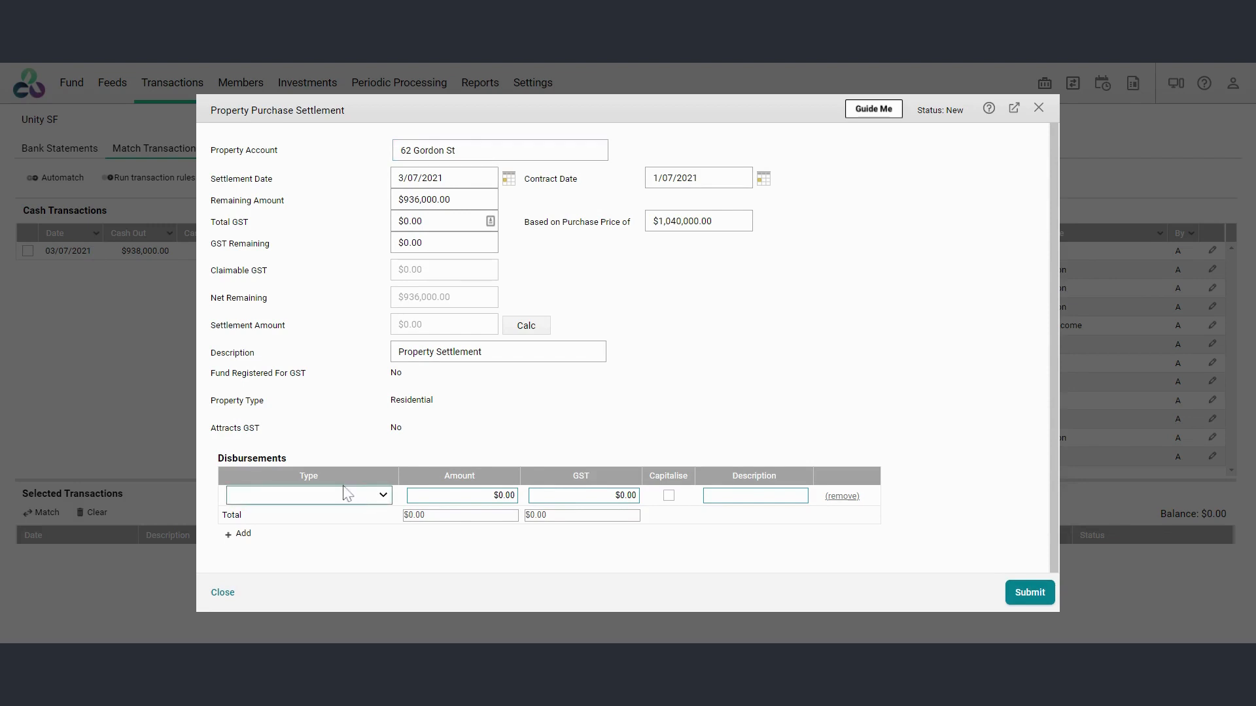
click(280, 410)
double_click(498, 495)
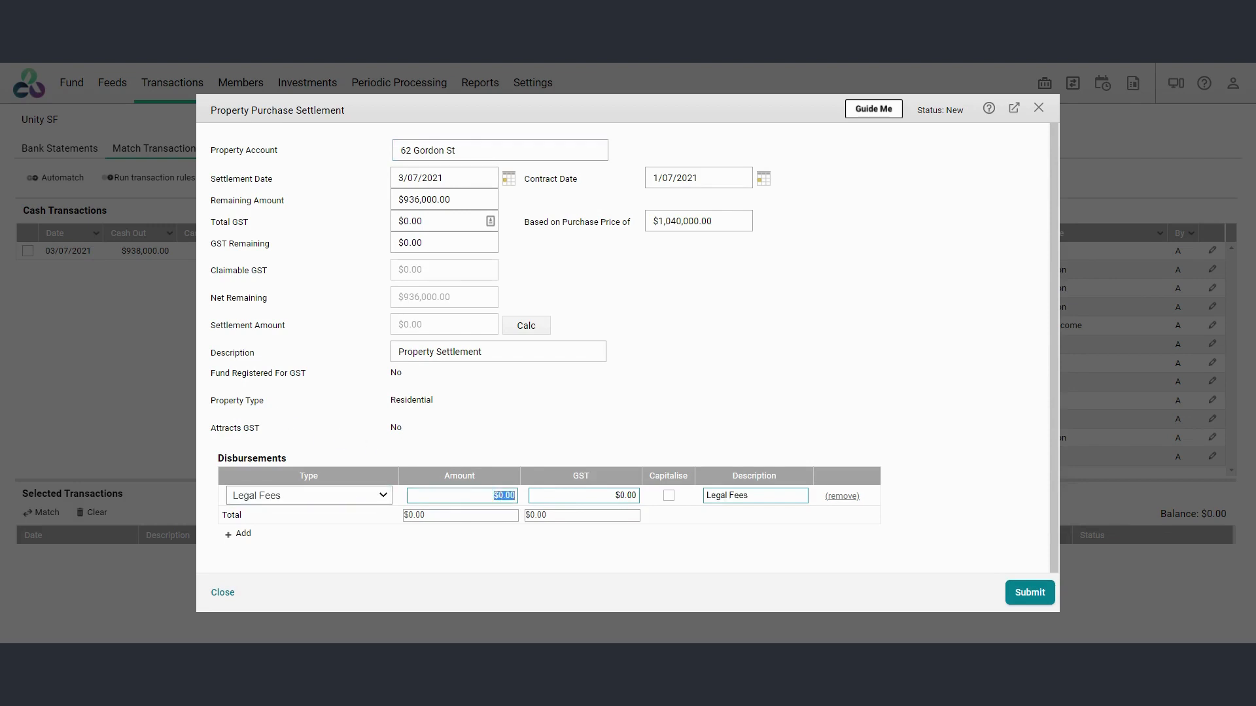
text(2000)
key(Tab)
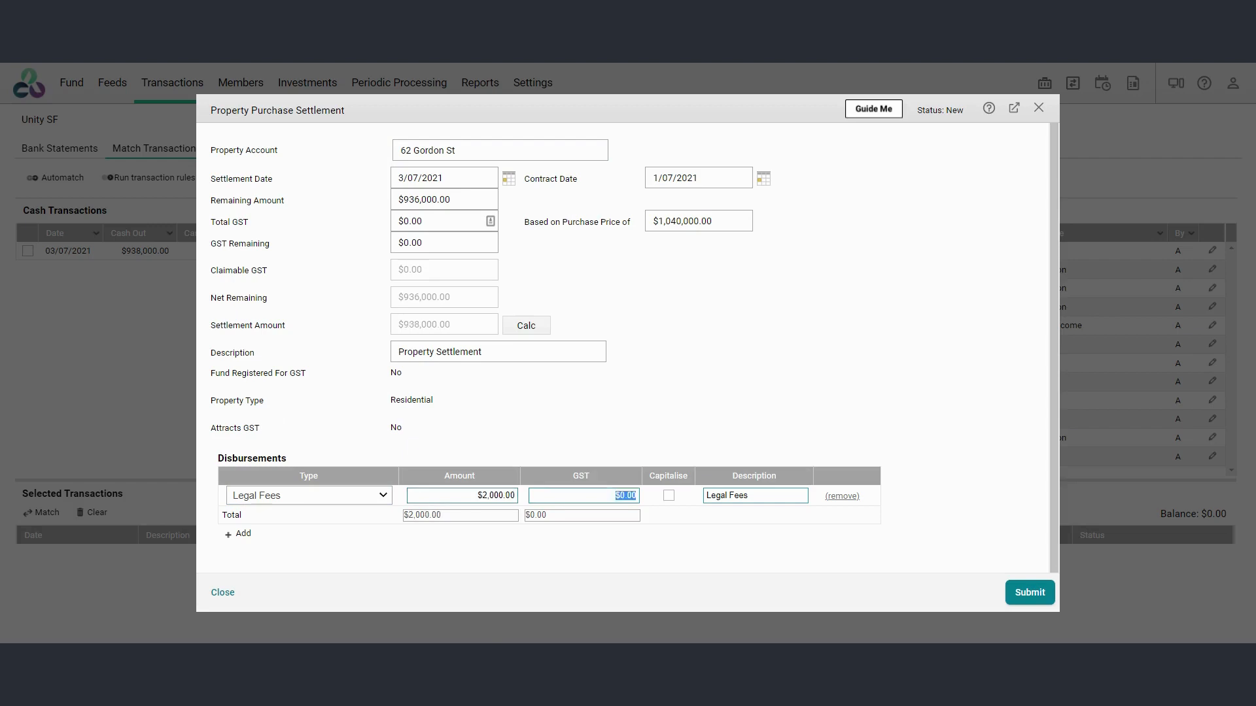
click(667, 496)
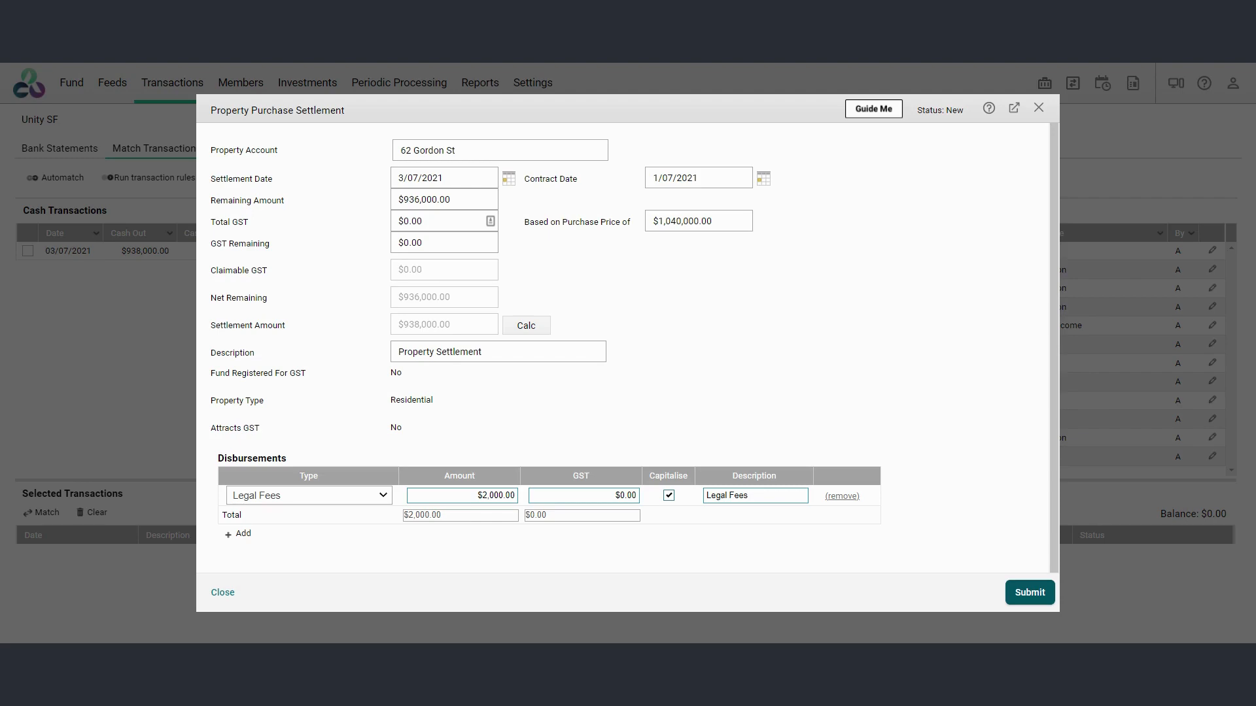
click(1024, 593)
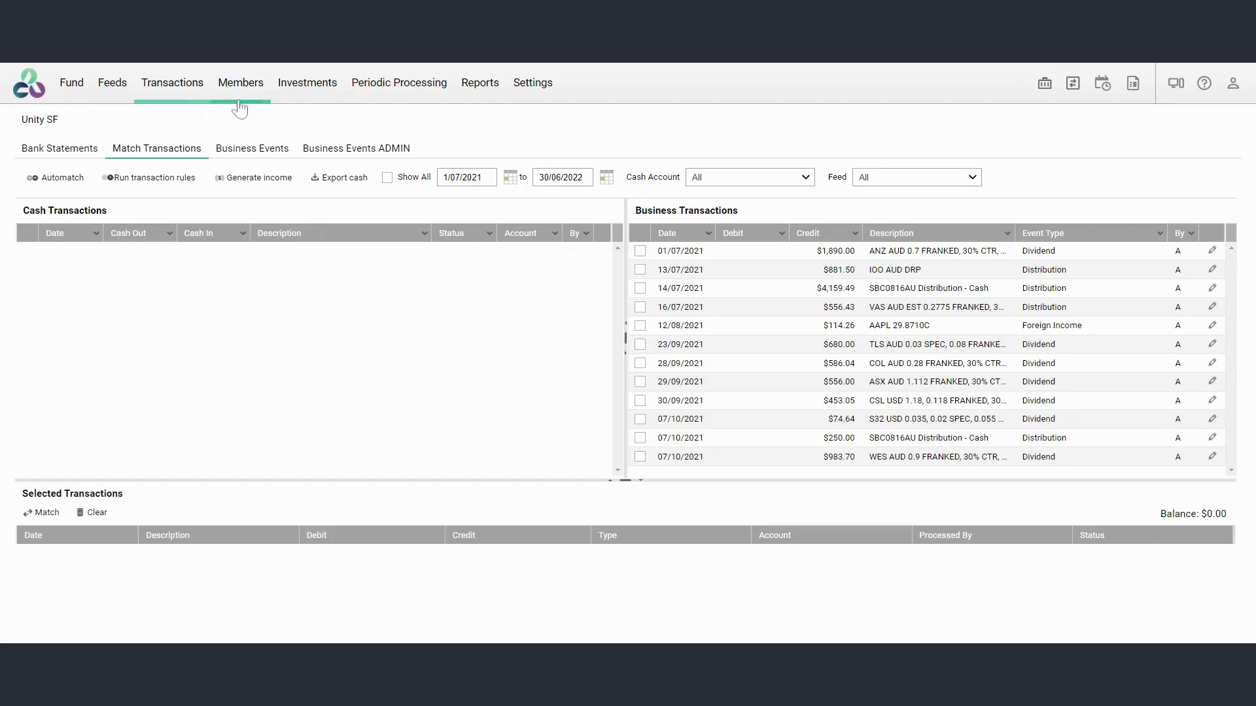
In the Depreciation Worksheet, create a fixed asset from the Property Purchase Deposit transaction with purchase date 17/05/2021 and save it
click(291, 92)
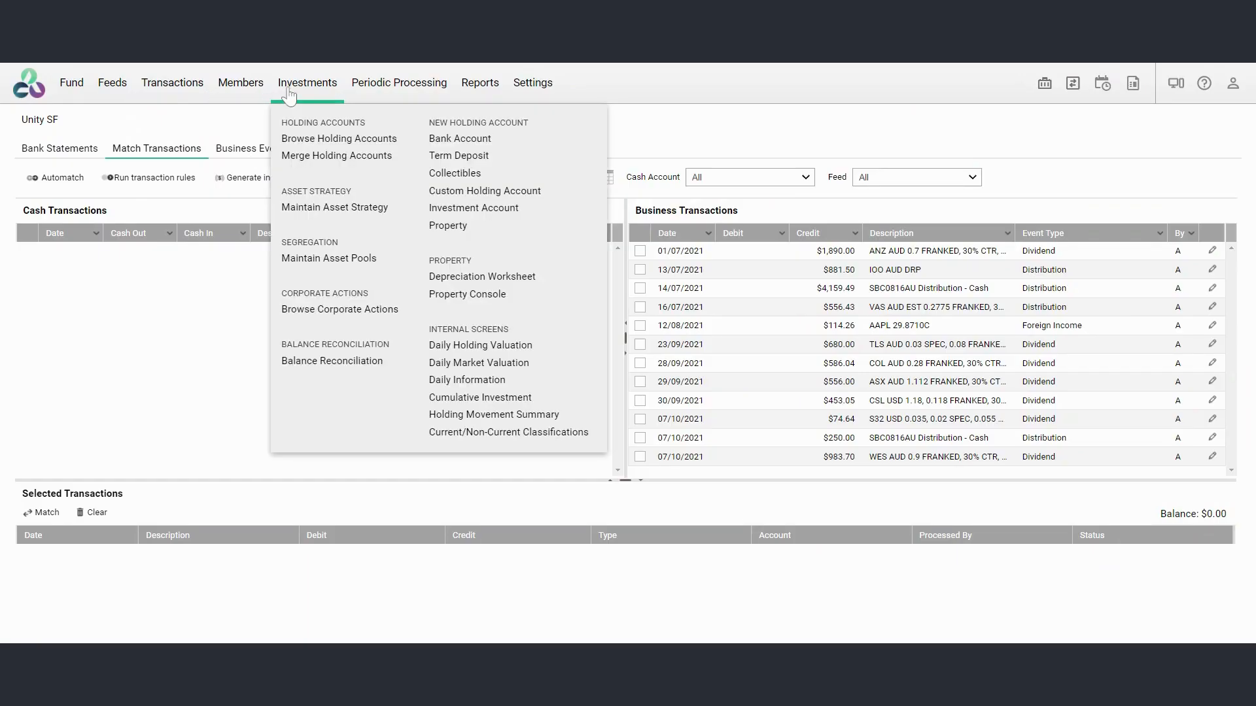
click(451, 276)
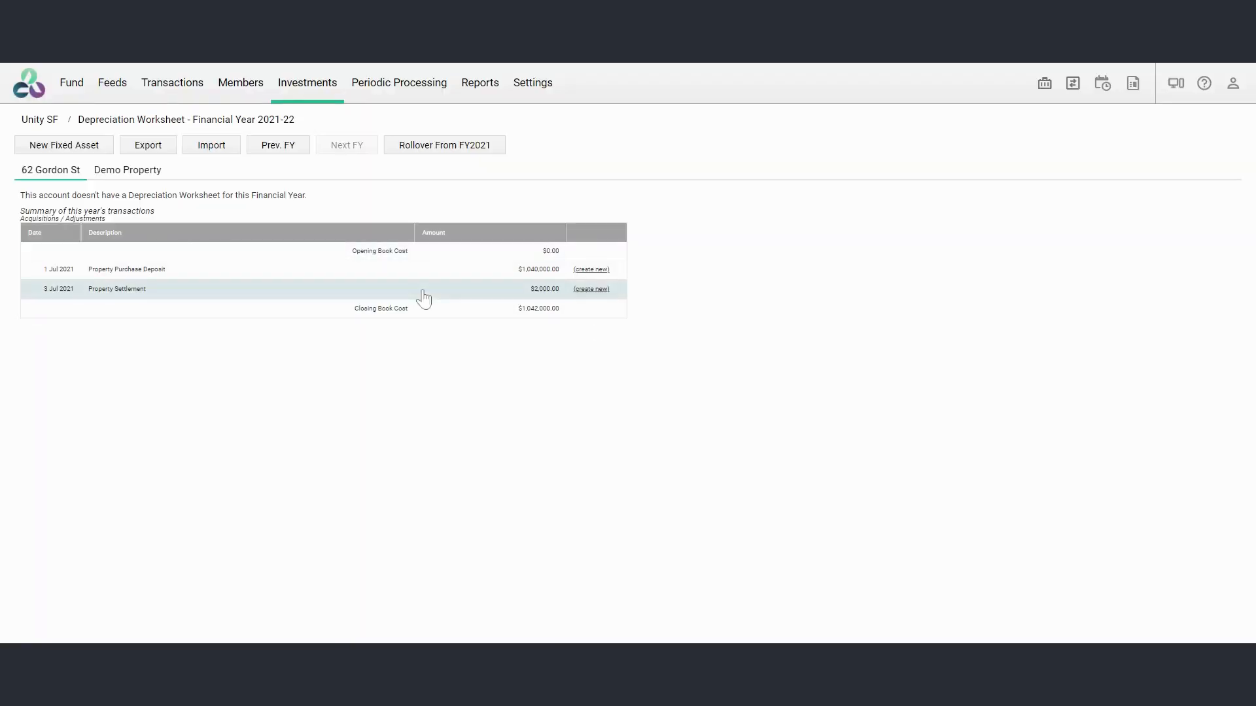
click(593, 274)
click(653, 280)
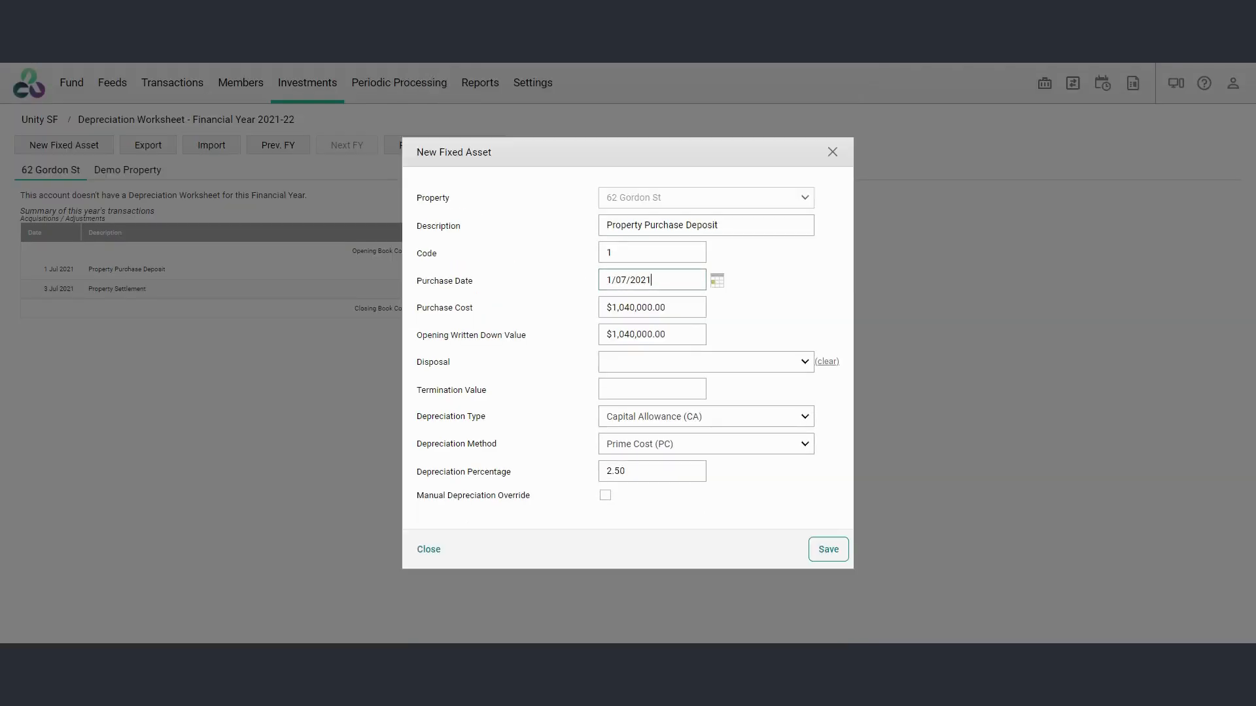
click(612, 280)
text(7)
key(BackSpace)
text(5)
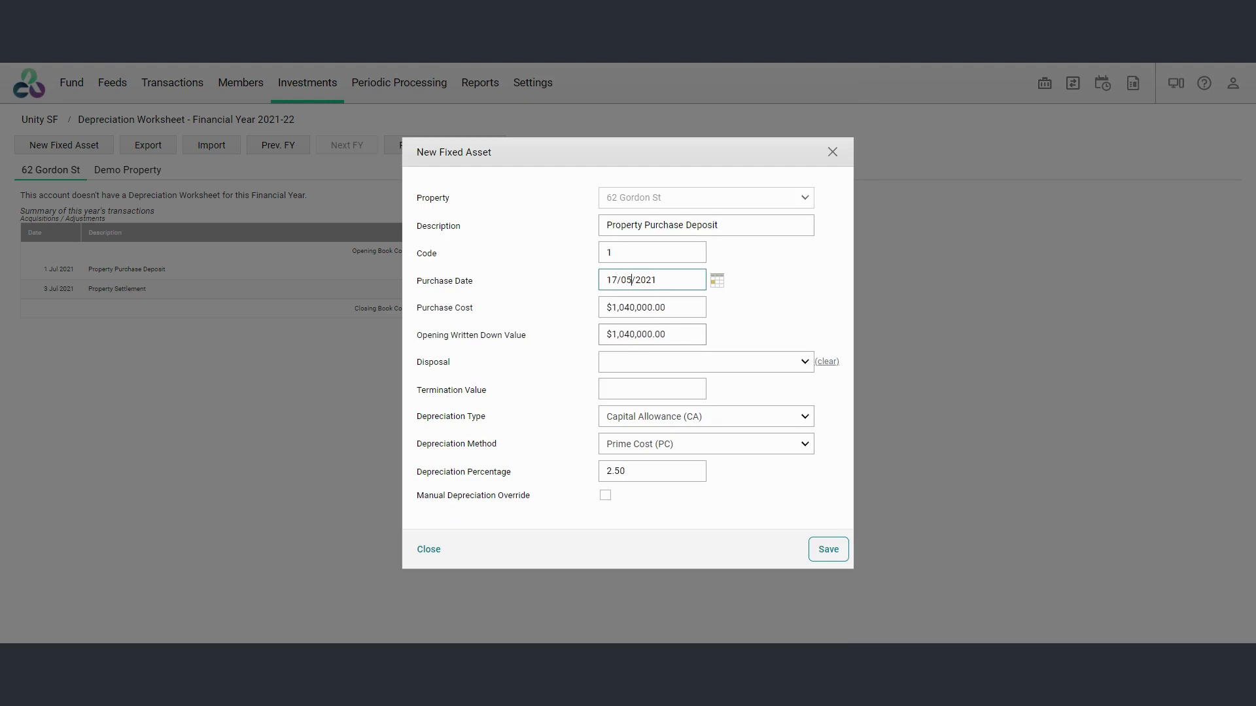
click(827, 550)
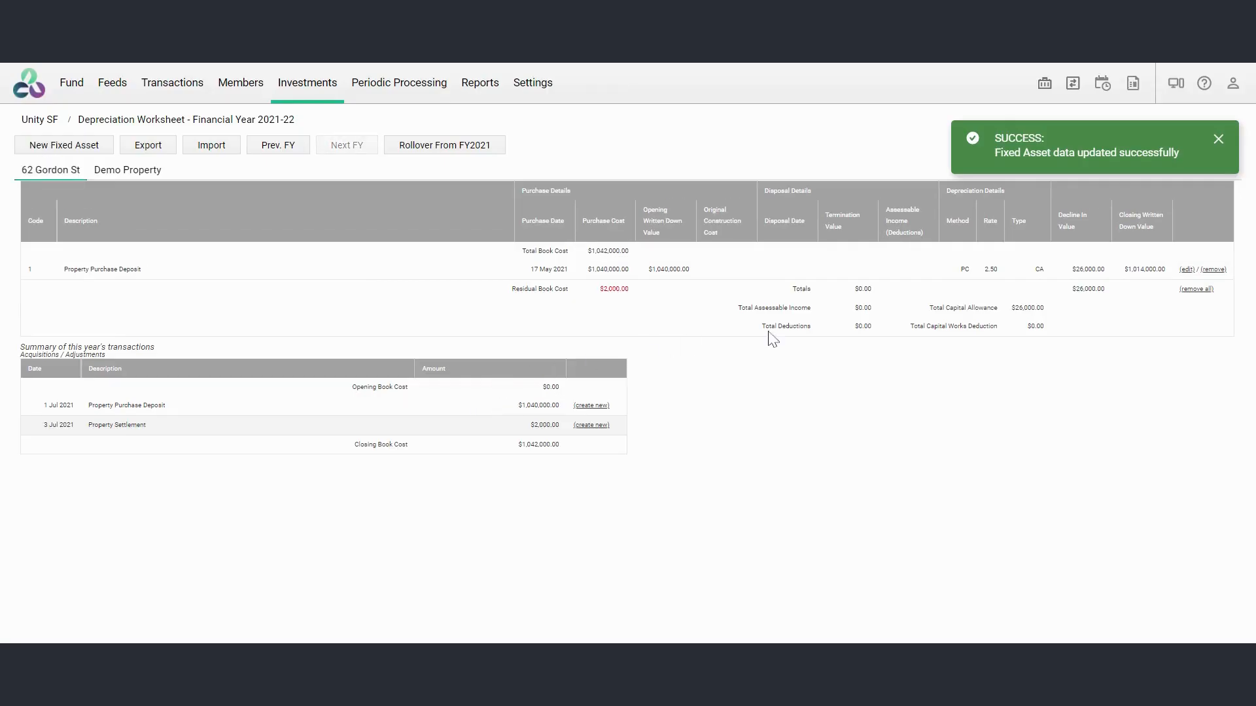
Create and save a fixed asset from the Property Settlement transaction, keeping its default details
click(592, 425)
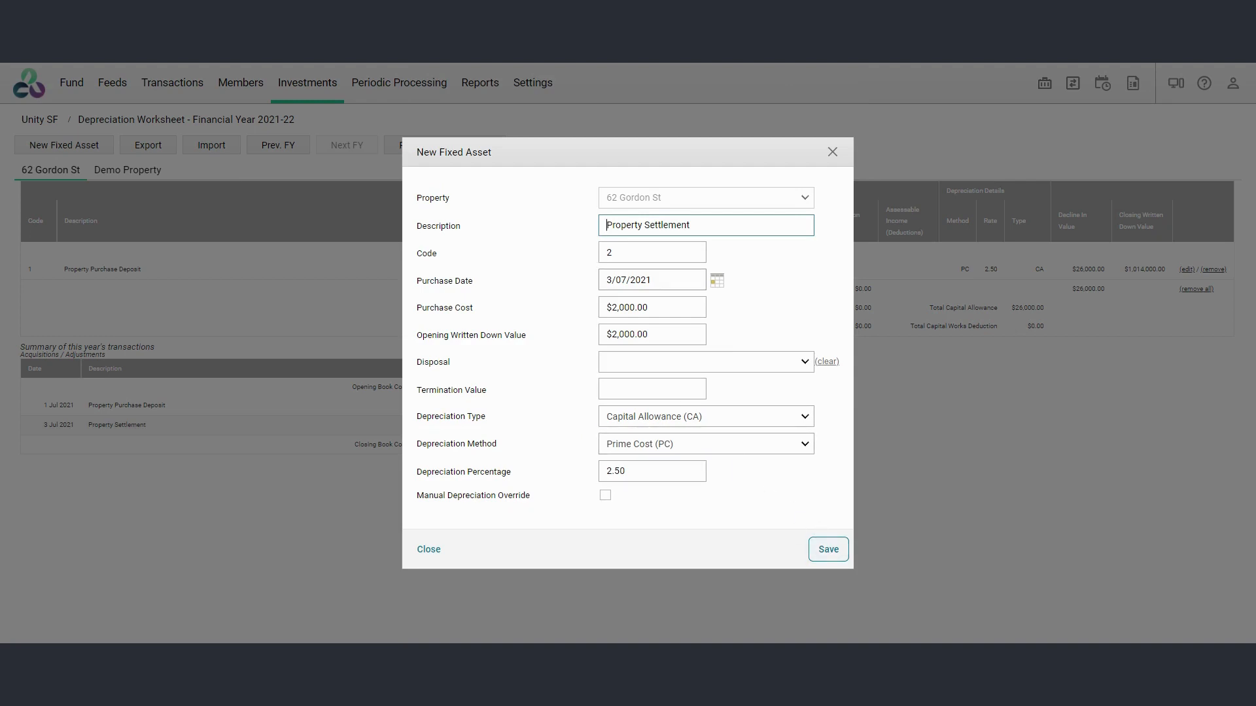
click(834, 548)
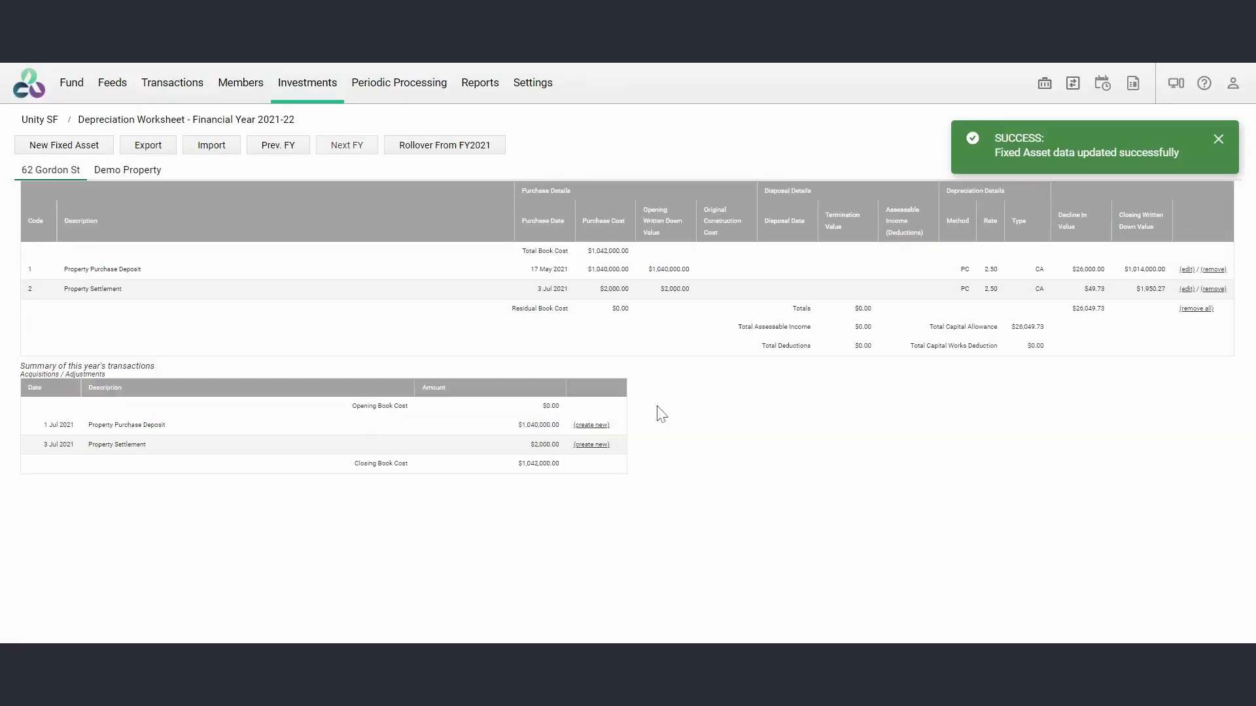